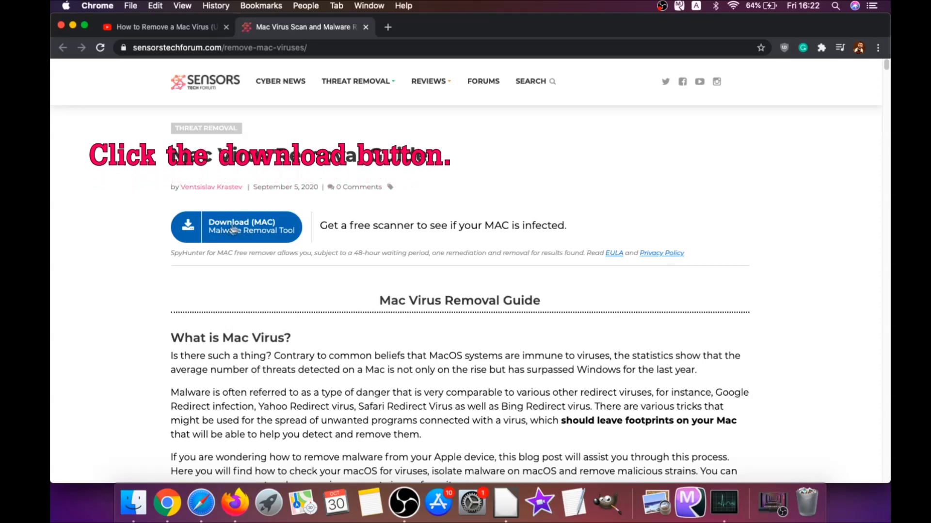
# Download the SpyHunter for Mac .dmg installer, open it, and minimise Chrome
pyautogui.click(242, 231)
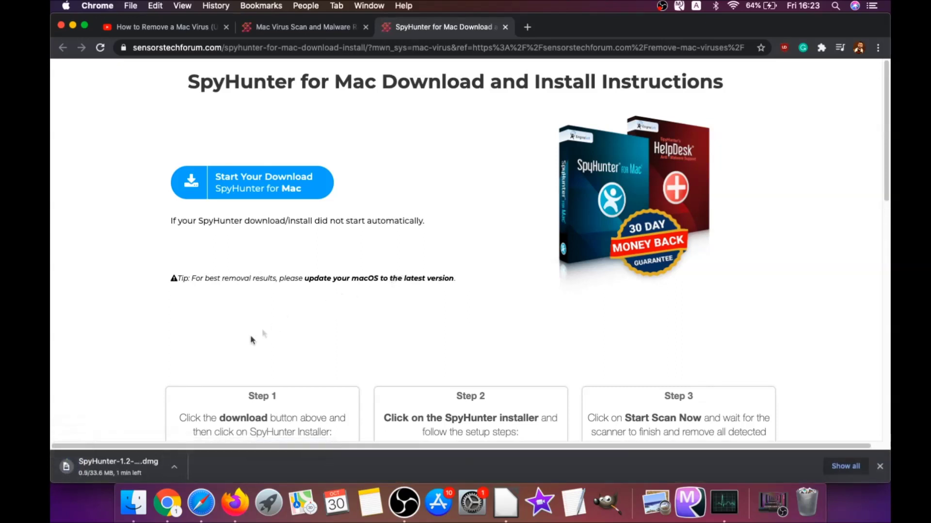
pyautogui.click(95, 467)
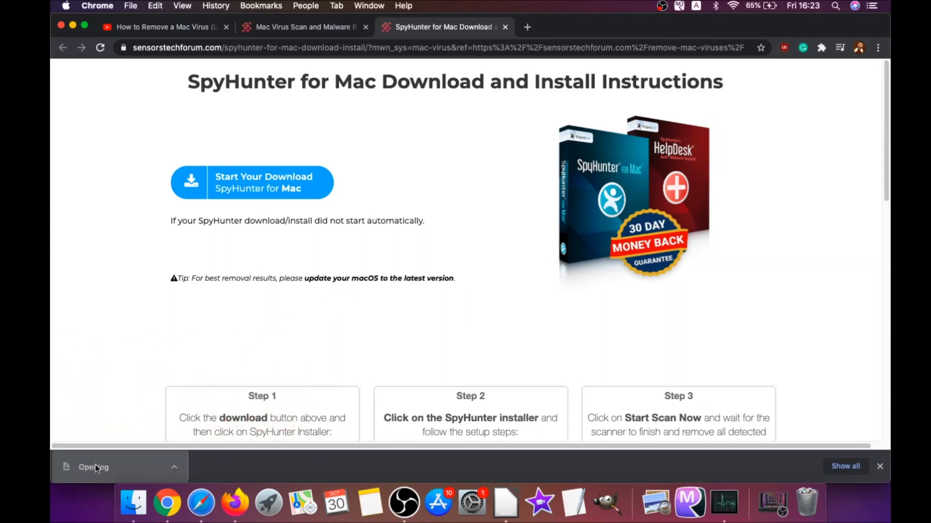
pyautogui.click(73, 26)
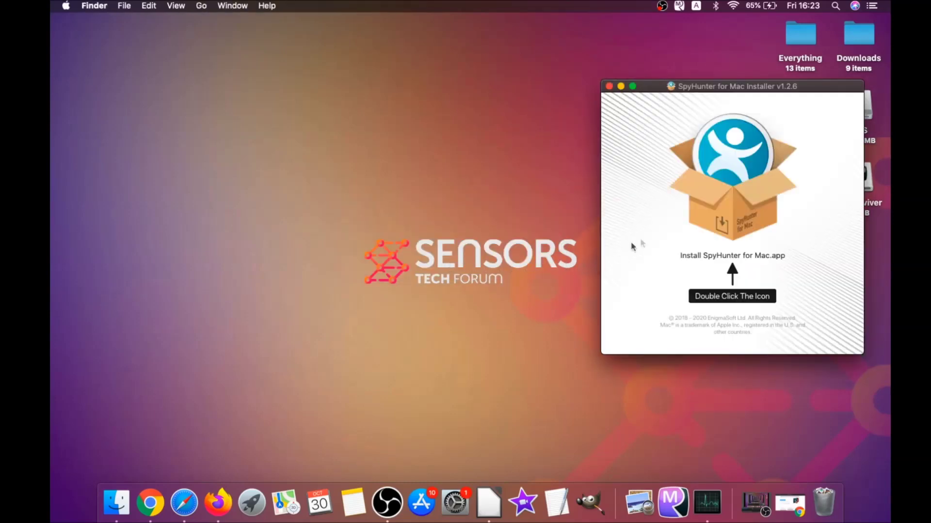
# Launch Install SpyHunter for Mac.app from the disk image and approve the Gatekeeper prompt
pyautogui.doubleClick(722, 207)
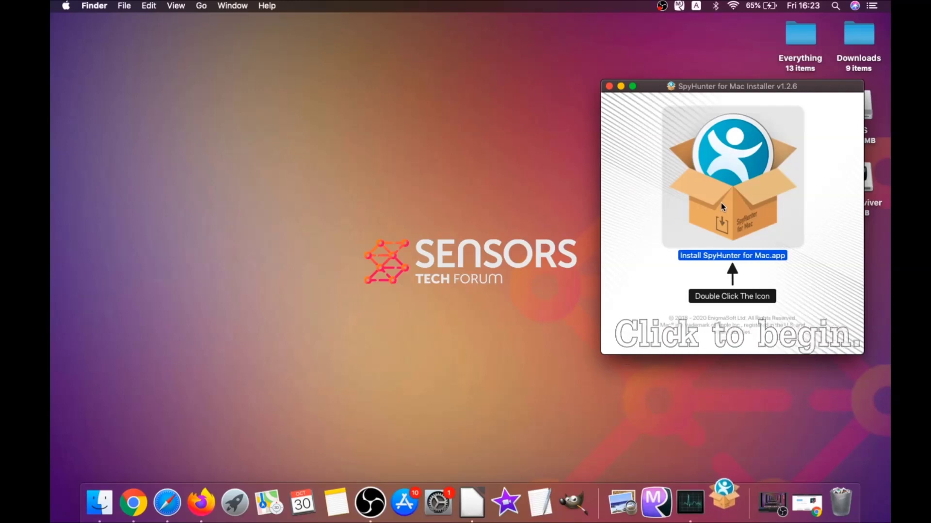
pyautogui.click(621, 86)
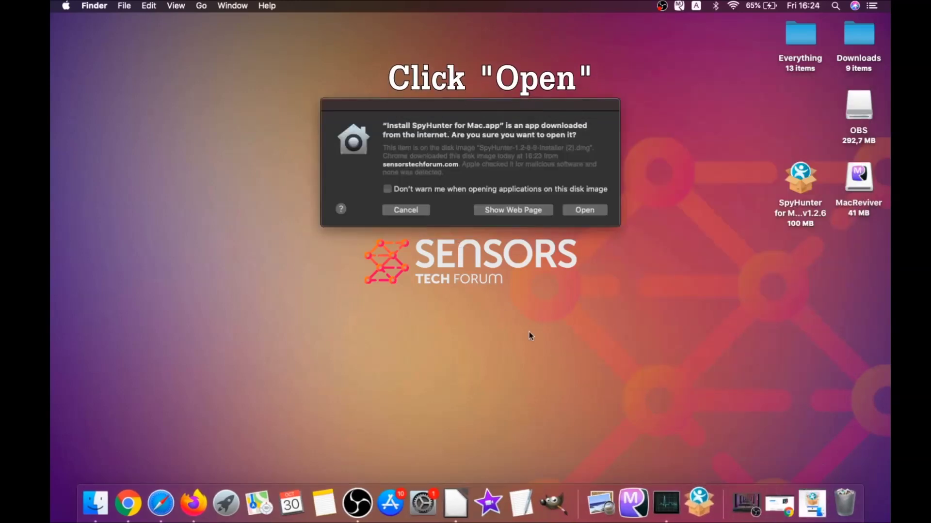
pyautogui.click(572, 209)
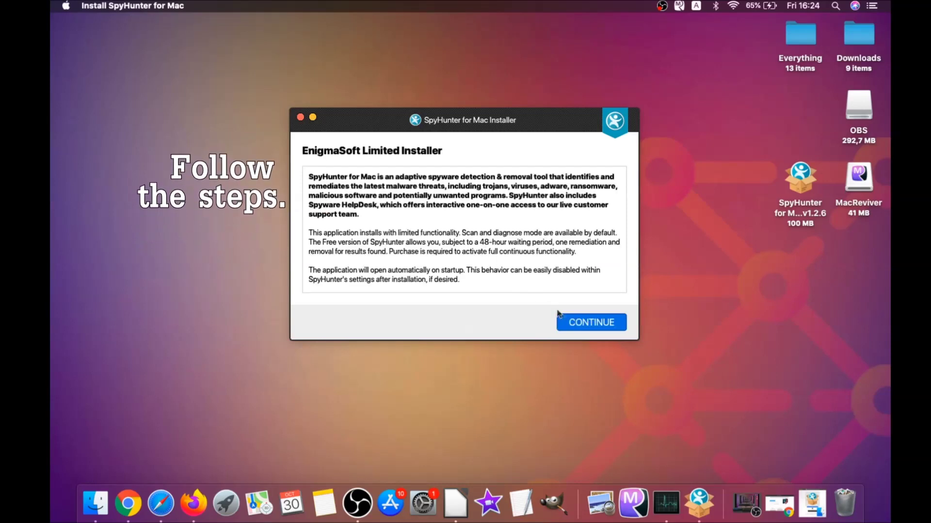
# Tick the EULA/TOS consent and install SpyHunter for Mac
pyautogui.click(572, 318)
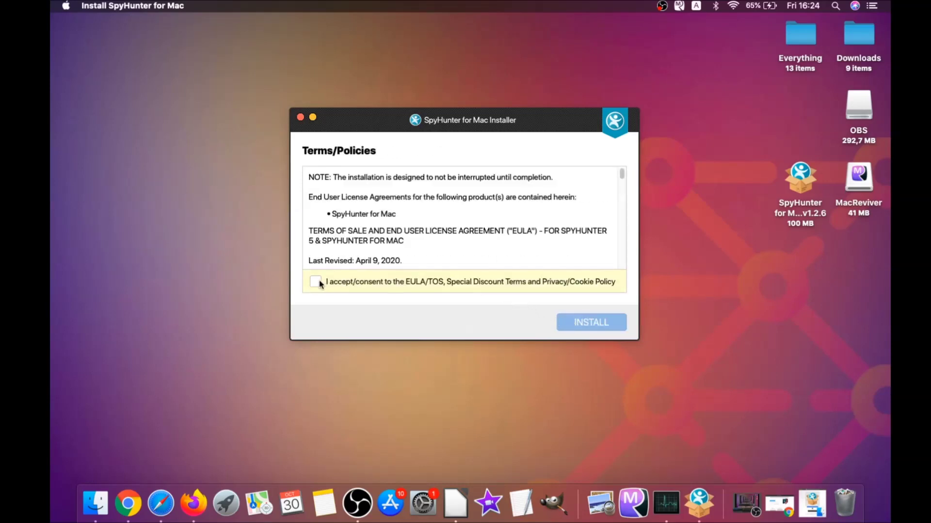
pyautogui.click(316, 281)
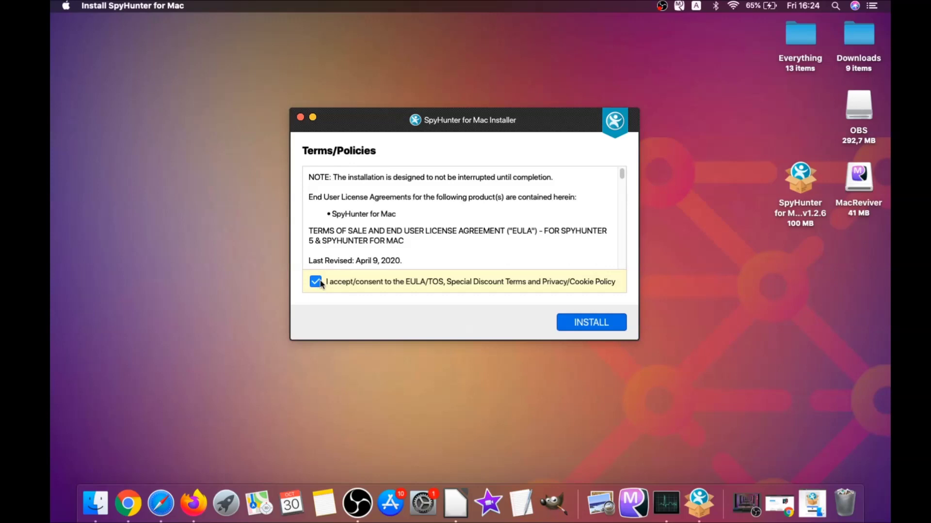
pyautogui.click(567, 321)
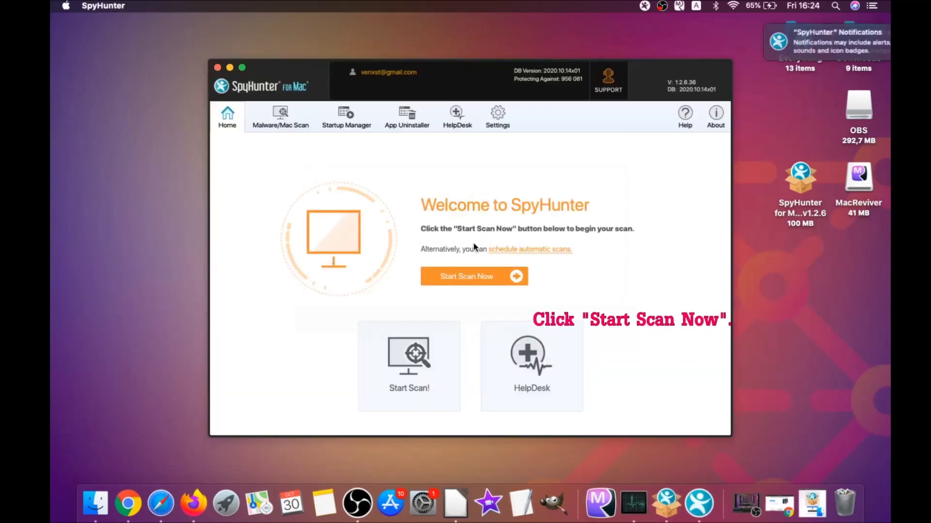
# Scan the Mac and remove MacReviverSetup.dmg, ignoring the two PUPs for now
pyautogui.click(471, 276)
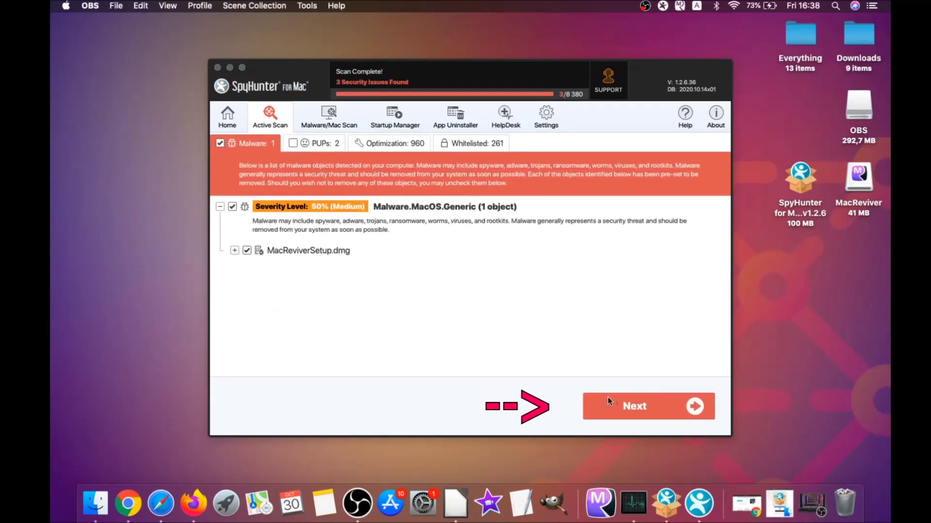
pyautogui.click(639, 410)
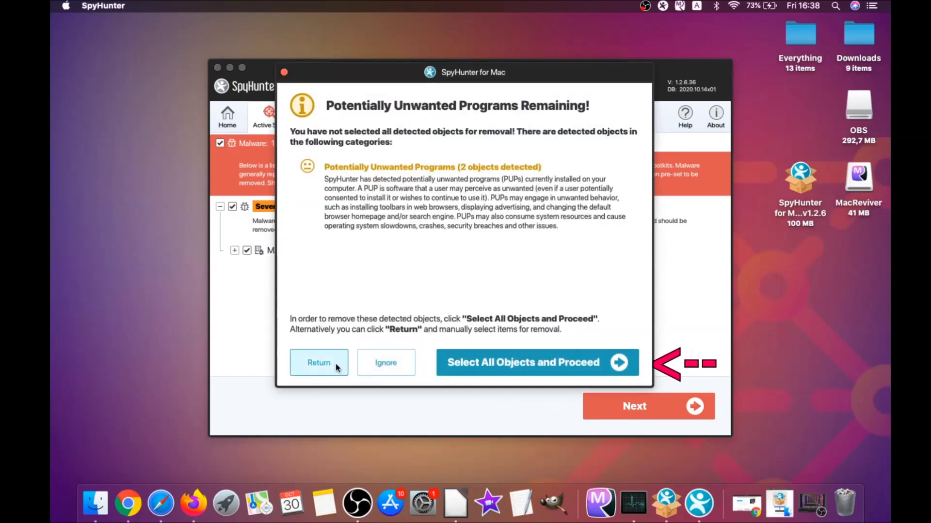
pyautogui.click(373, 368)
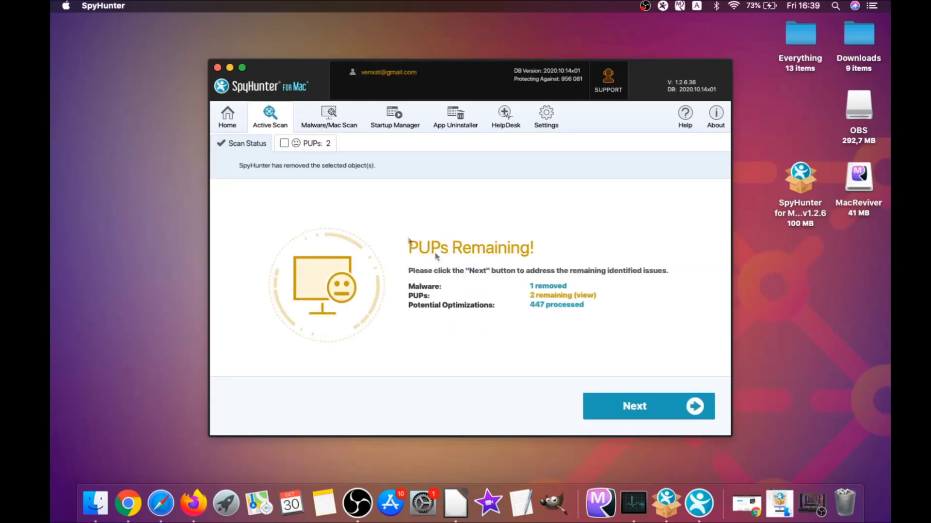
# Select both MacReviver PUPs, remediate them, and finish SpyHunter's cleanup
pyautogui.click(314, 144)
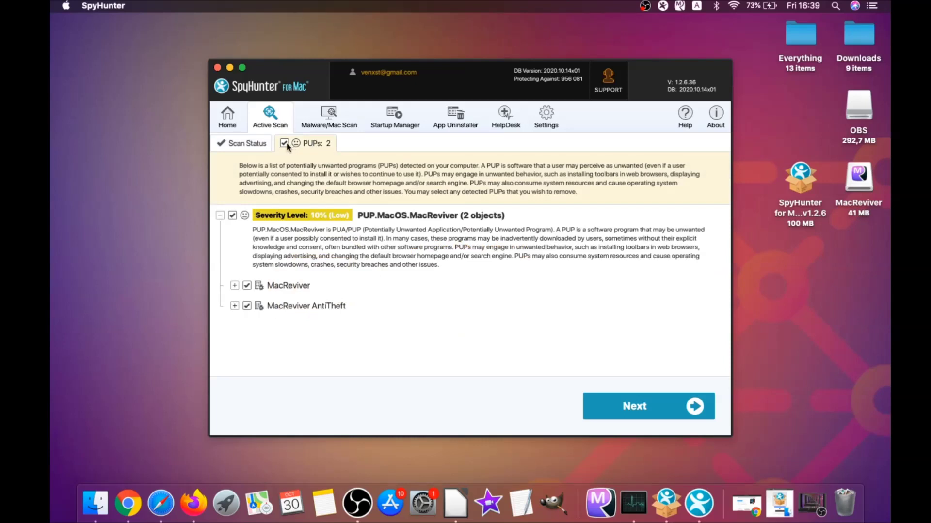
pyautogui.click(644, 395)
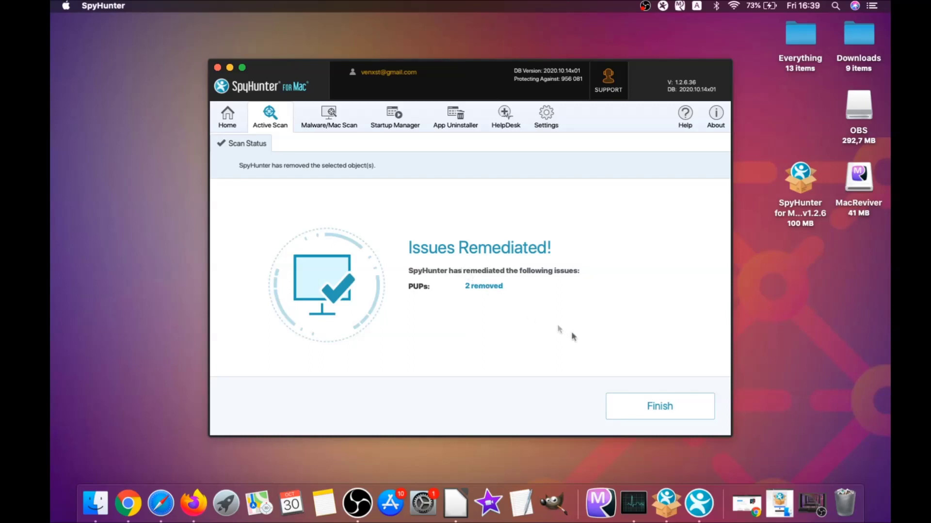
pyautogui.click(665, 407)
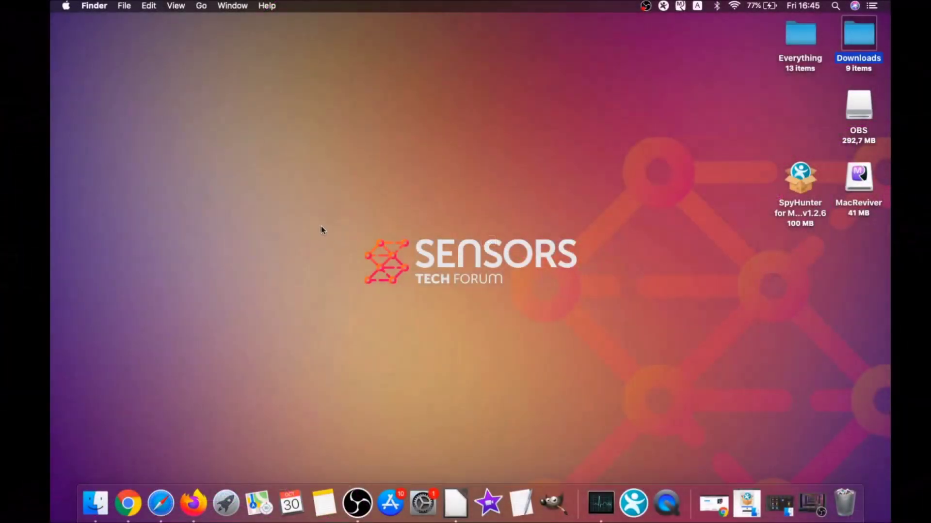
# Move MacReviver.app from the Applications folder to the Bin
pyautogui.click(201, 6)
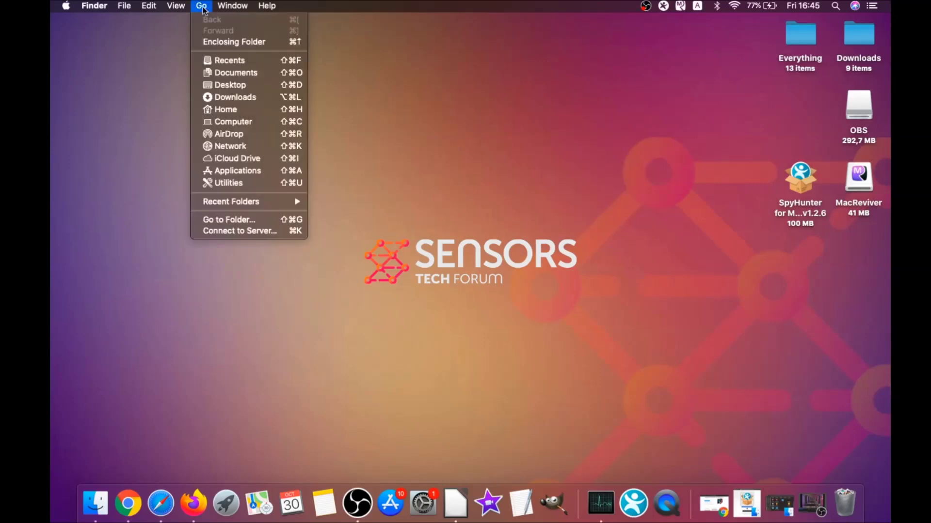
pyautogui.click(233, 171)
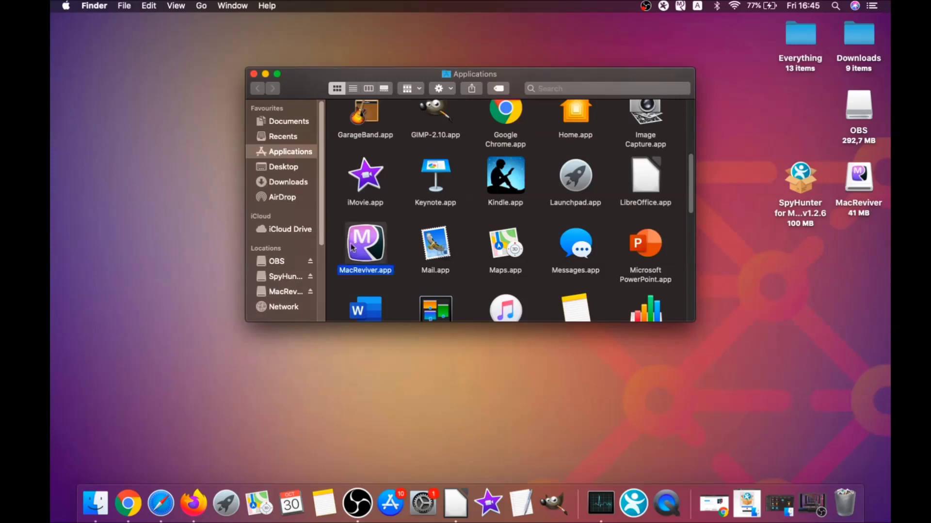
pyautogui.moveTo(390, 240); pyautogui.dragTo(849, 492)
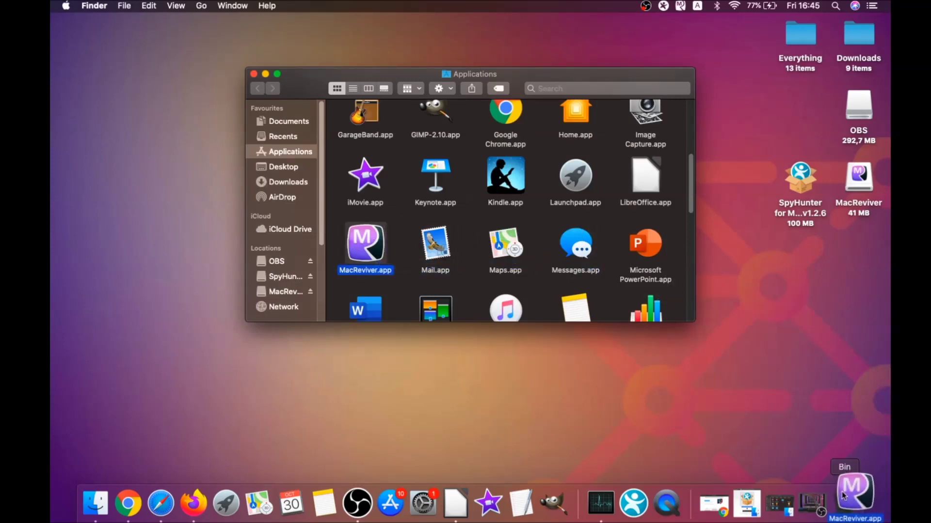
pyautogui.click(253, 74)
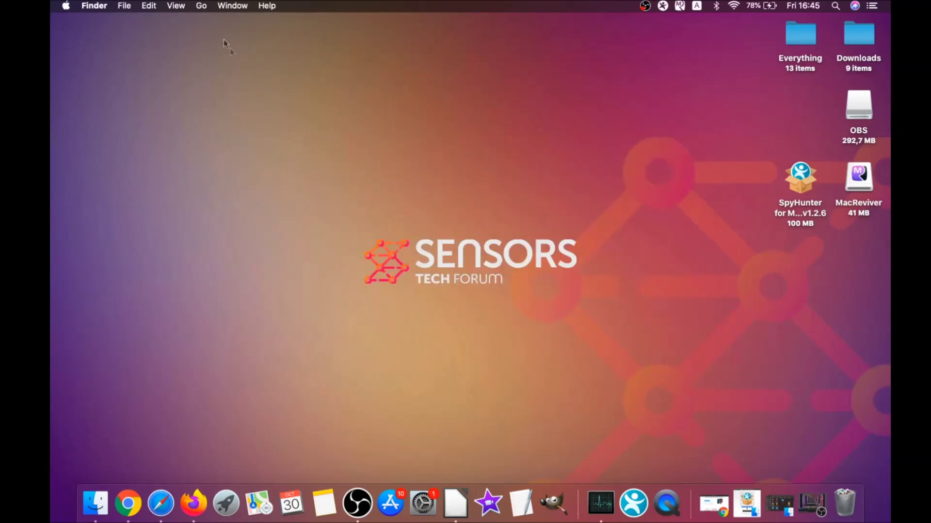
# Launch Activity Monitor from the Utilities folder
pyautogui.click(204, 10)
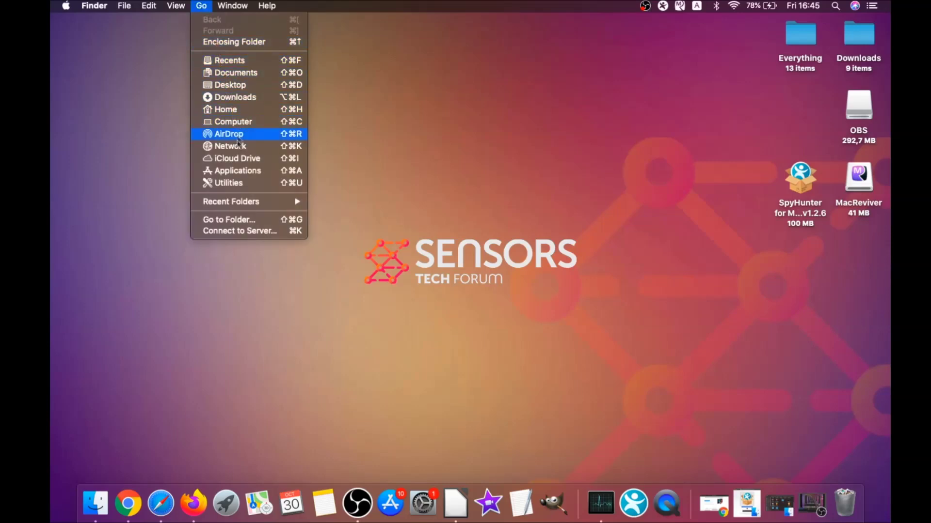
pyautogui.click(245, 186)
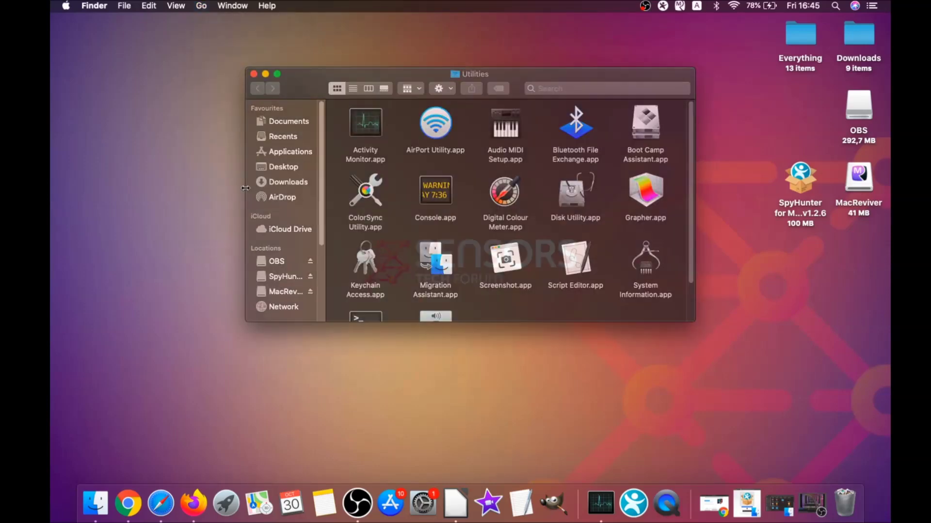
pyautogui.doubleClick(366, 130)
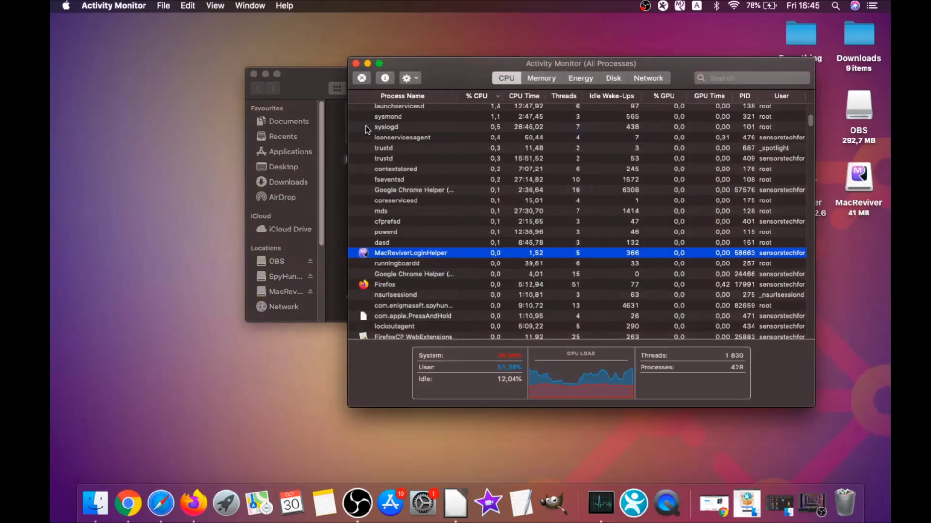
# Find the lsd process in Activity Monitor and force-quit it
pyautogui.click(395, 256)
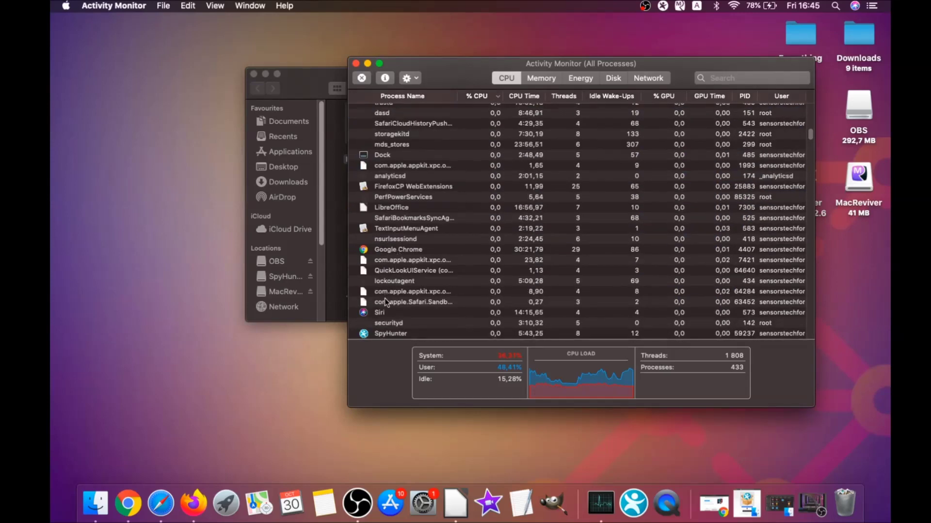
pyautogui.scroll(-5, 384, 298)
pyautogui.scroll(5, 388, 292)
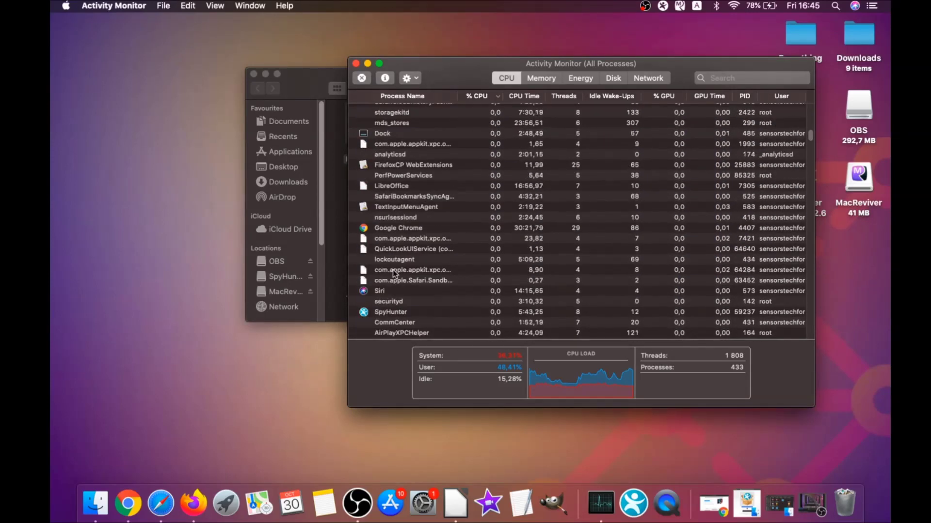
pyautogui.scroll(3, 392, 269)
pyautogui.scroll(3, 393, 269)
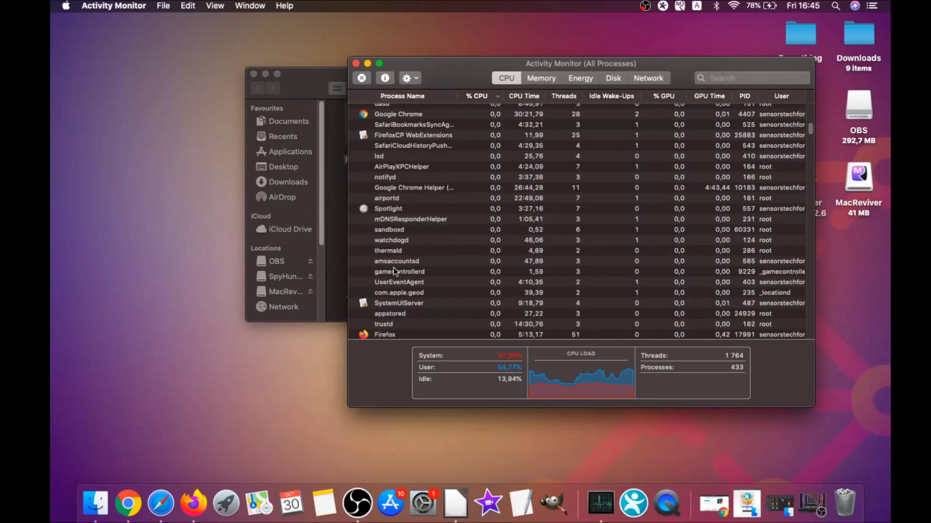
pyautogui.scroll(2, 393, 269)
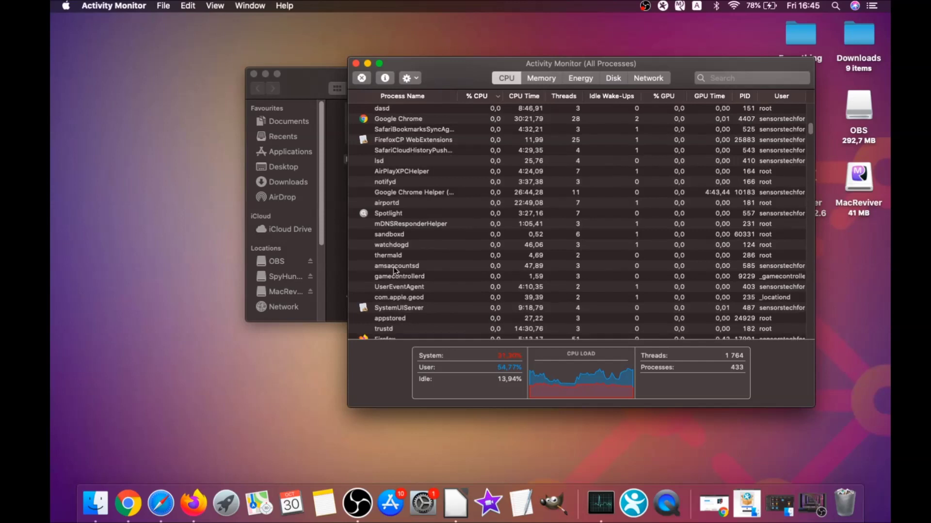
pyautogui.click(389, 199)
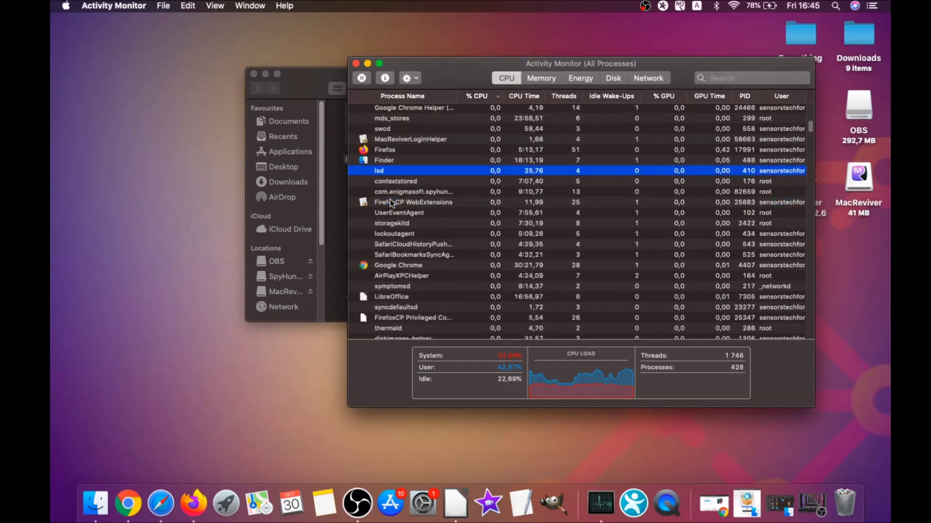
pyautogui.click(362, 78)
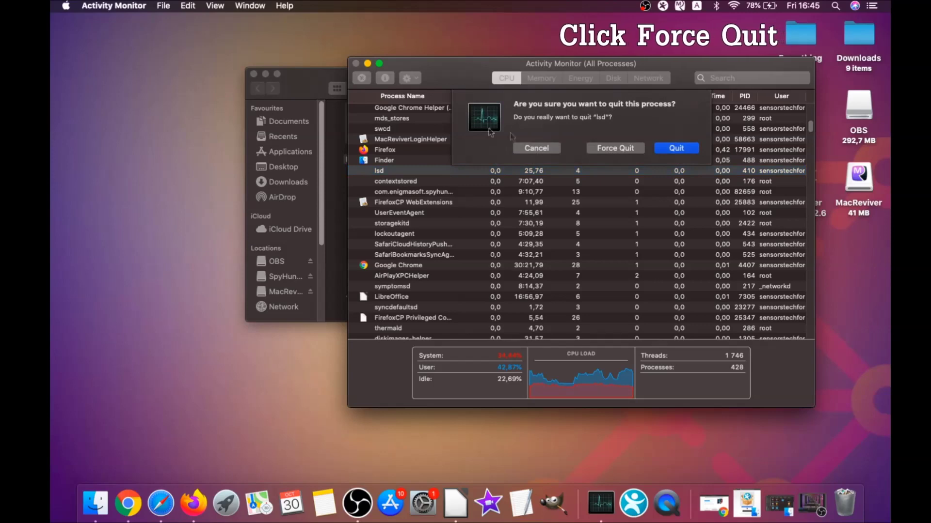
pyautogui.click(626, 148)
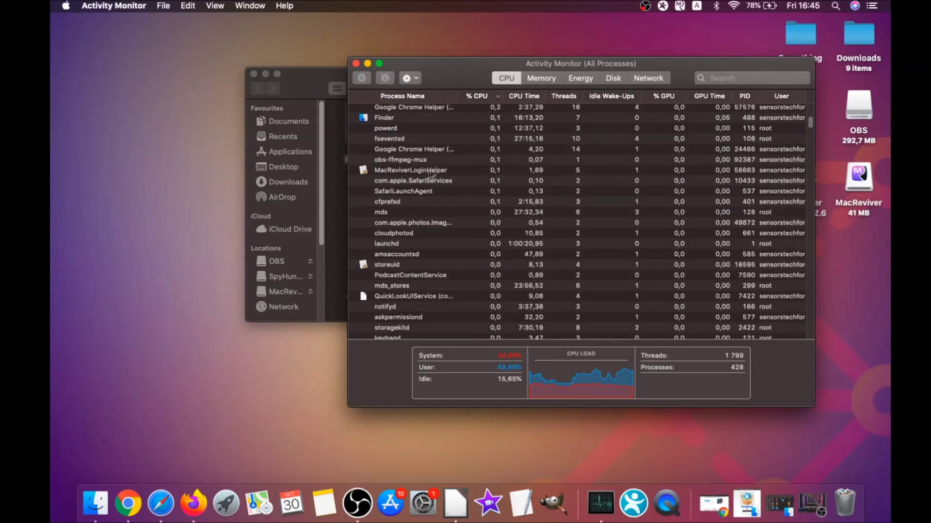
# Quit MacReviverLoginHelper, then close Activity Monitor and the Utilities window
pyautogui.click(428, 173)
pyautogui.click(366, 80)
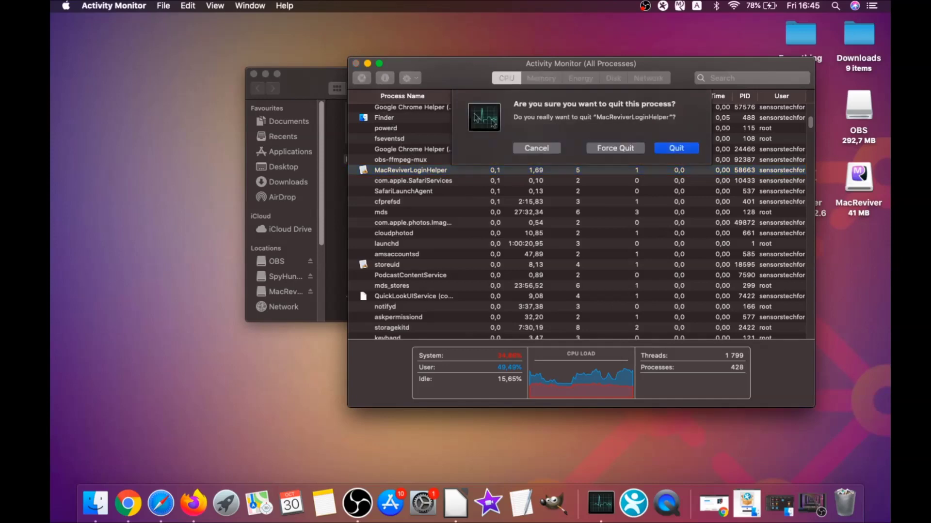
pyautogui.click(605, 150)
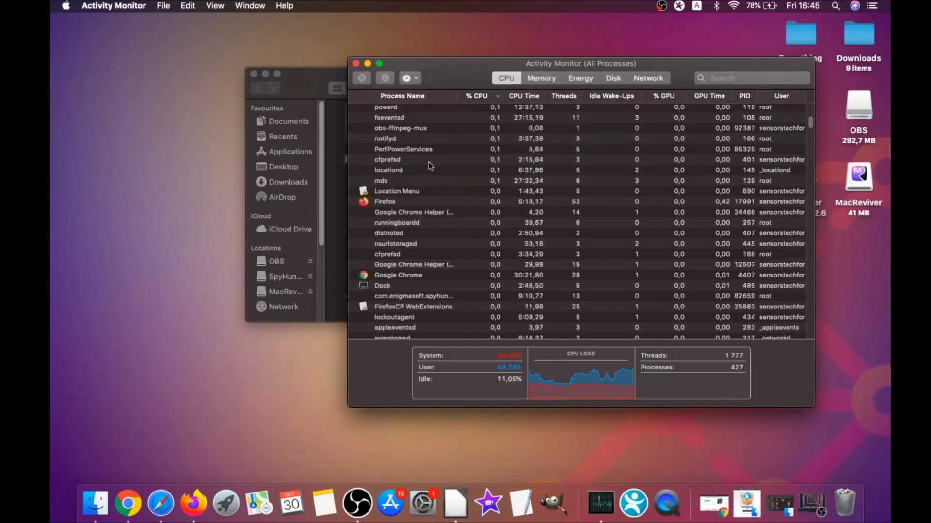
pyautogui.scroll(5, 428, 166)
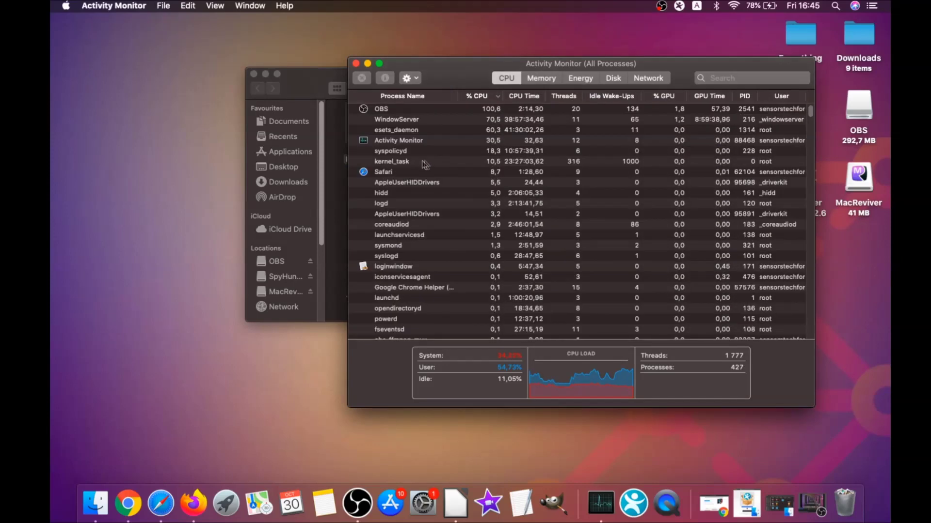
pyautogui.click(355, 64)
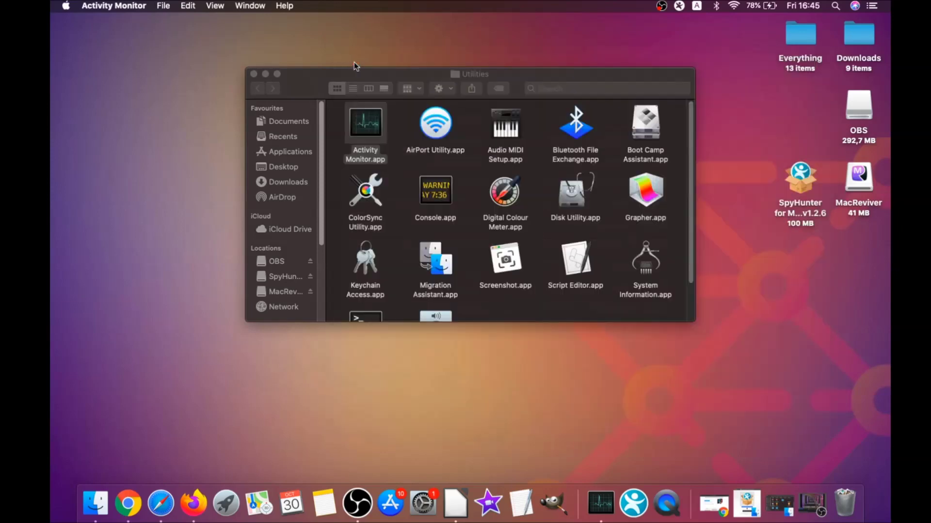
pyautogui.click(252, 74)
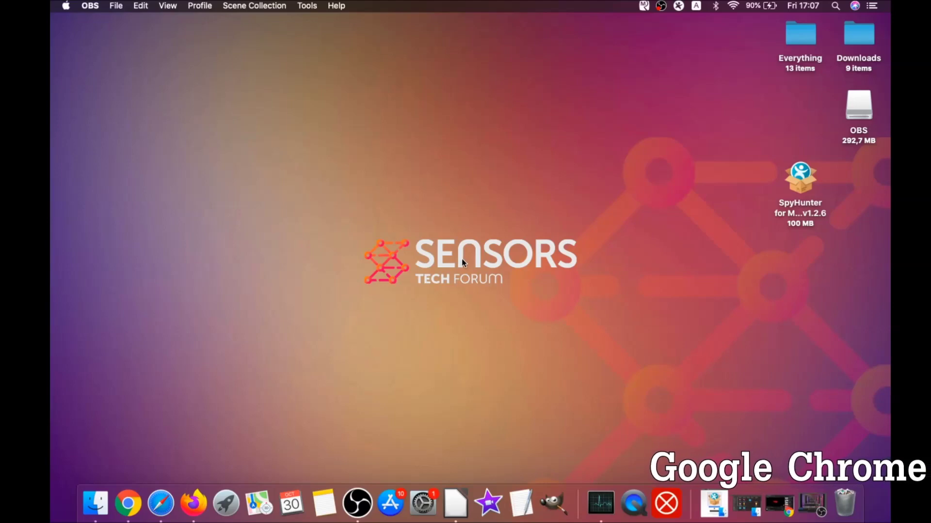
# Bring Chrome forward and enter about://settings/clearBrowserData in the address bar
pyautogui.click(128, 502)
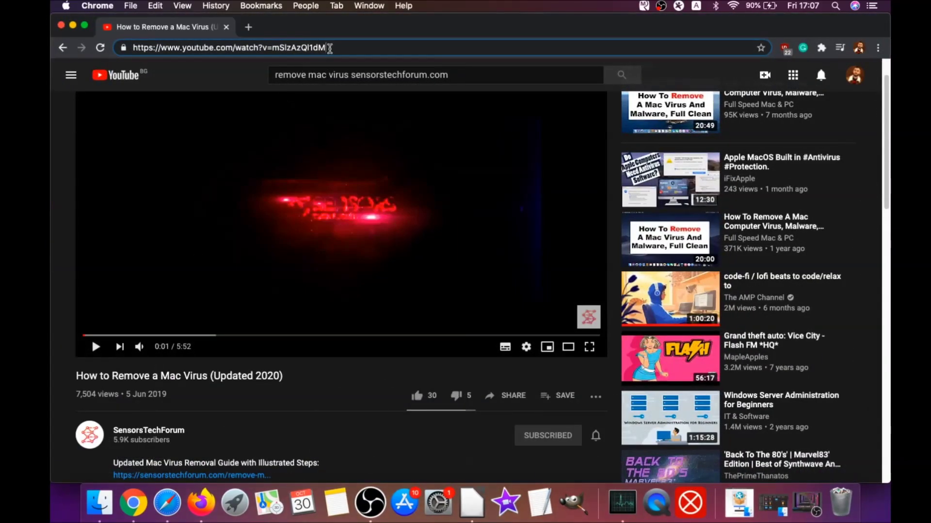
pyautogui.click(329, 49)
pyautogui.write('about:/')
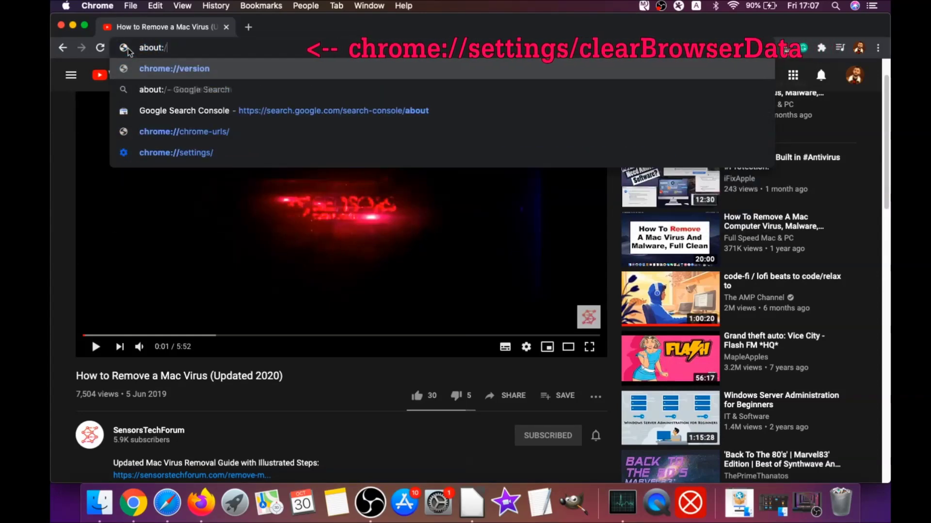
pyautogui.write('/settings')
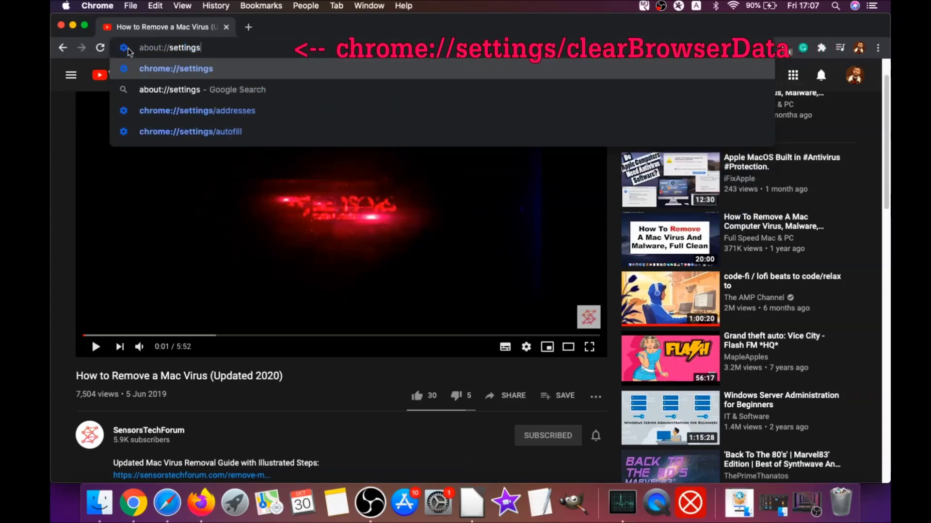
pyautogui.write('/clear')
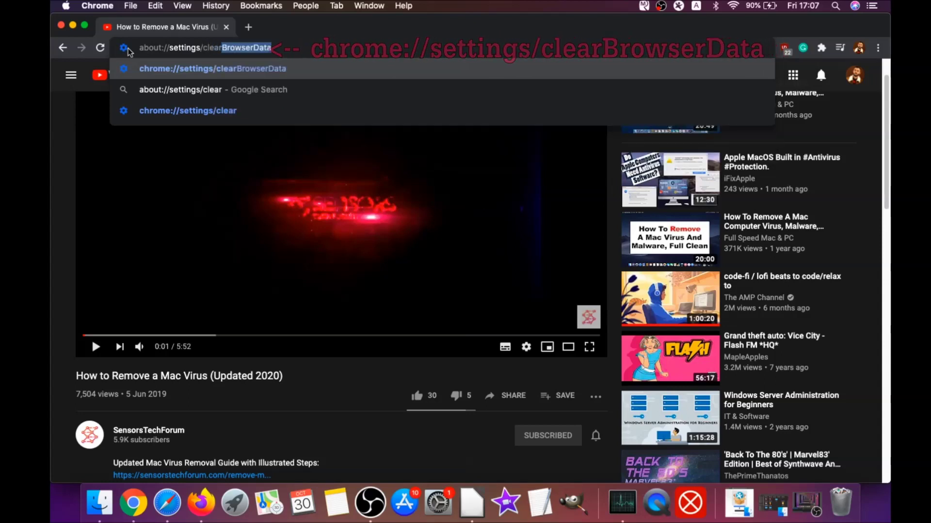
pyautogui.write('BrowserData')
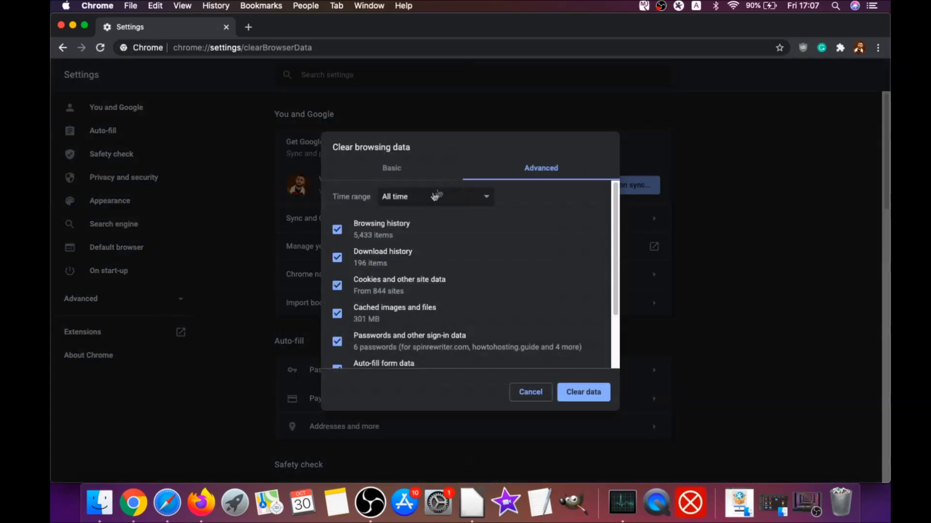
# Clear all-time browsing data with Passwords and other sign-in data left unticked
pyautogui.click(435, 196)
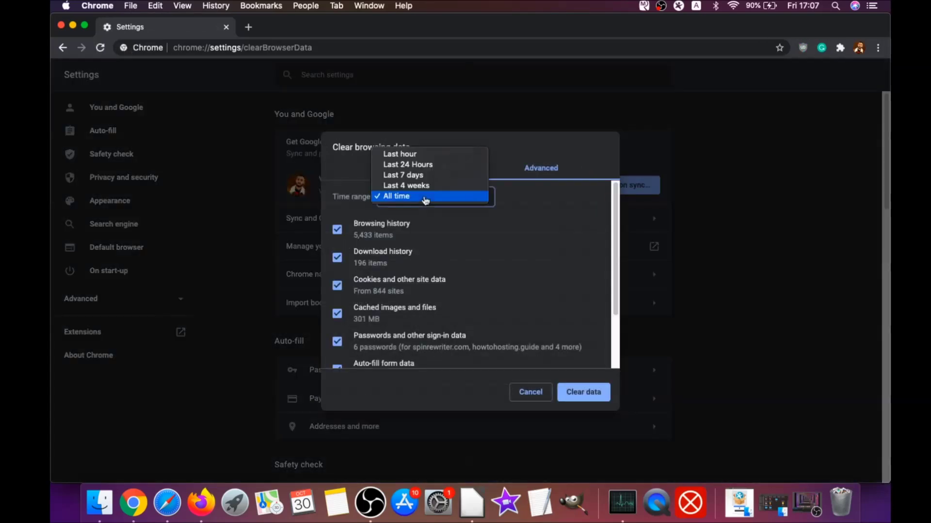
pyautogui.click(397, 197)
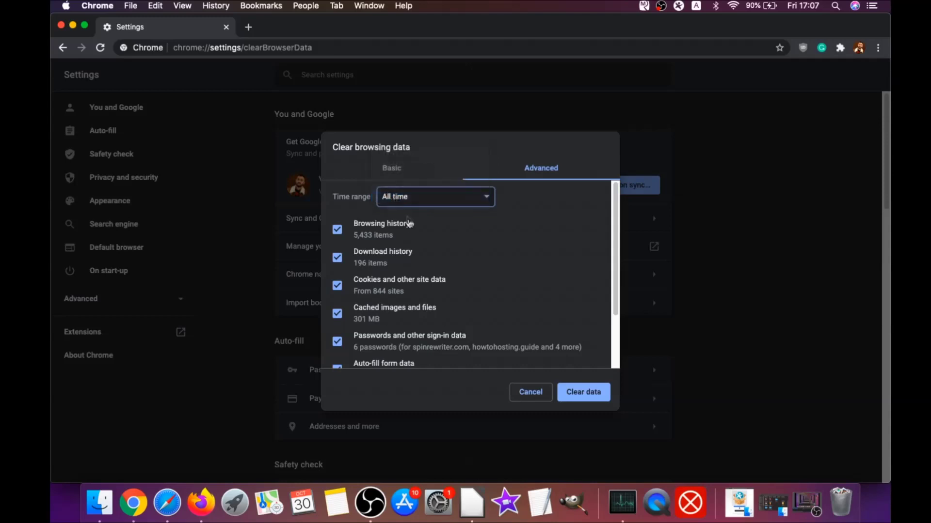
pyautogui.scroll(-1, 398, 234)
pyautogui.scroll(-2, 383, 262)
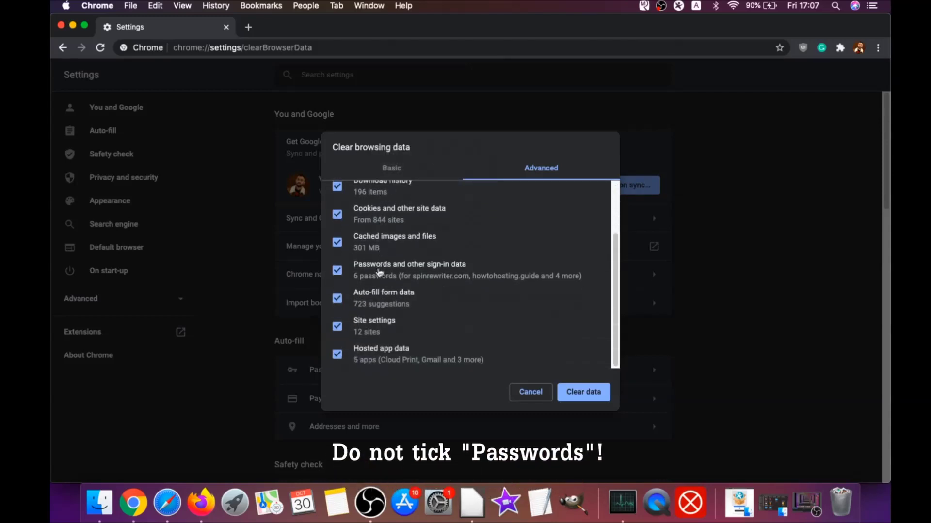
pyautogui.click(337, 270)
pyautogui.scroll(3, 388, 257)
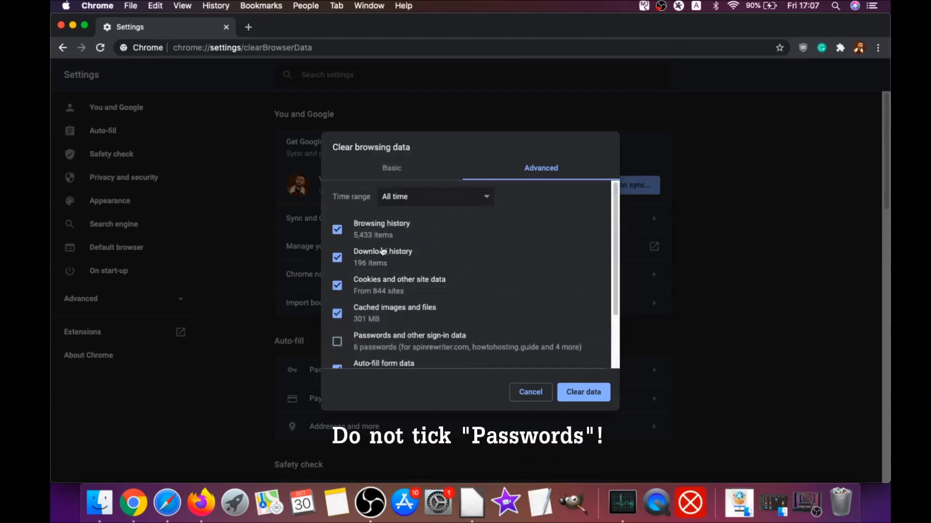
pyautogui.scroll(-3, 371, 291)
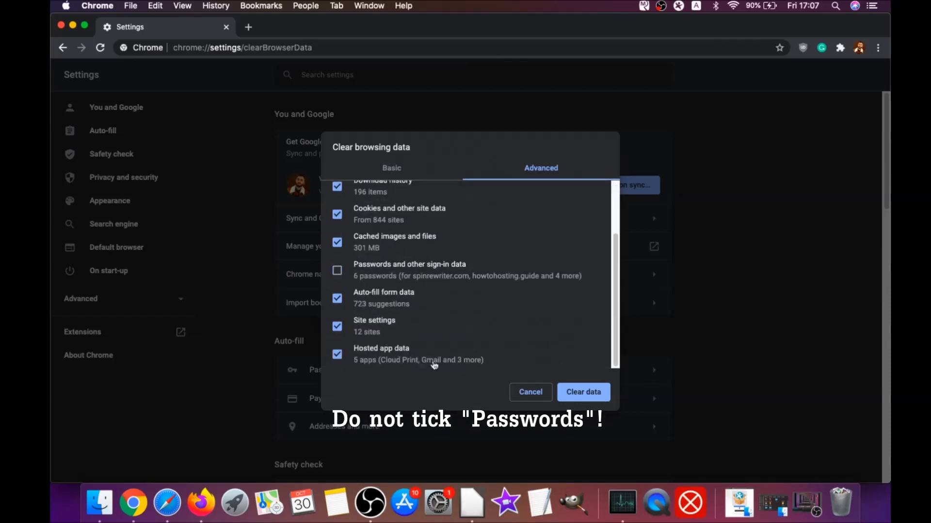
pyautogui.click(578, 393)
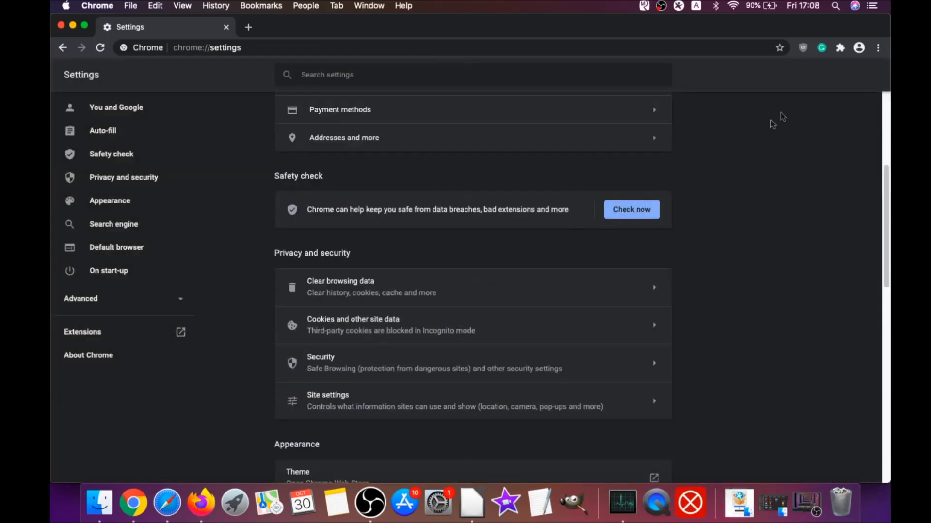
# Remove uBlock Origin on Chrome's Extensions page, then minimise Chrome
pyautogui.click(878, 48)
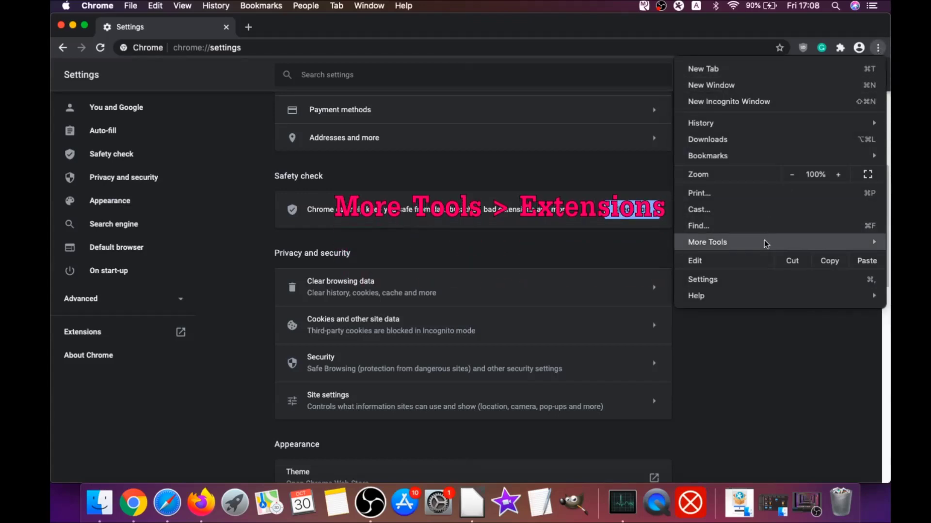
pyautogui.moveTo(706, 243)
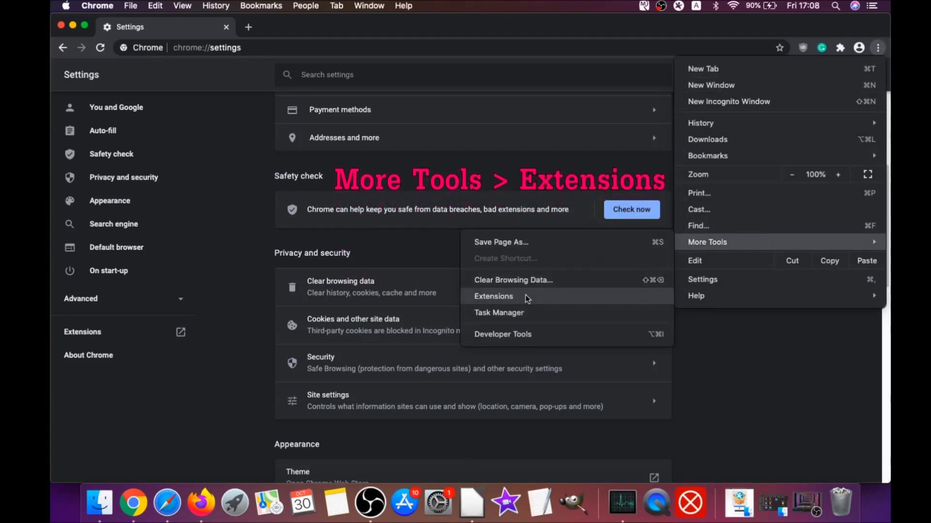
pyautogui.click(494, 296)
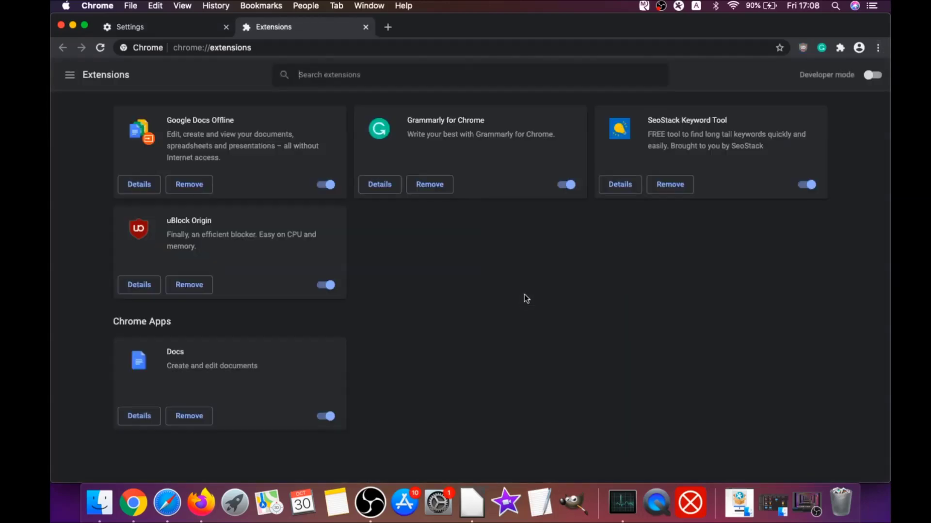
pyautogui.click(183, 288)
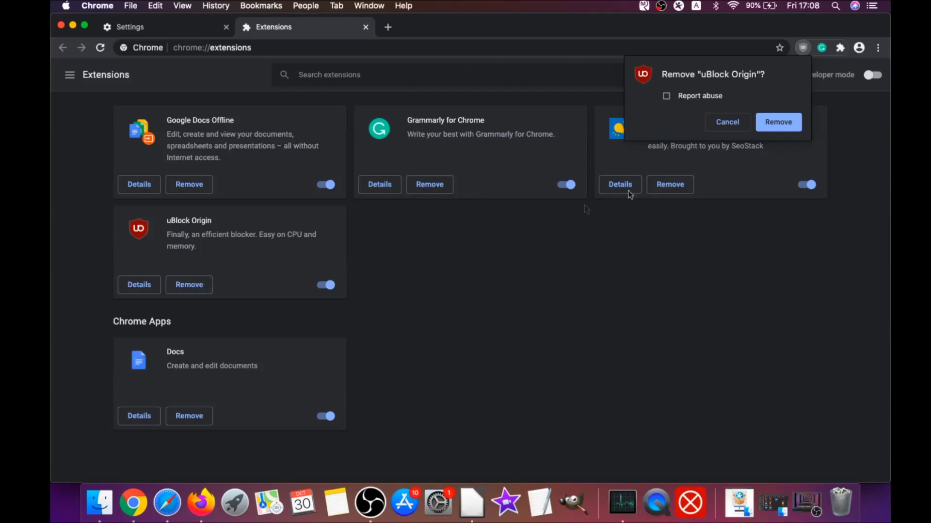
pyautogui.click(790, 122)
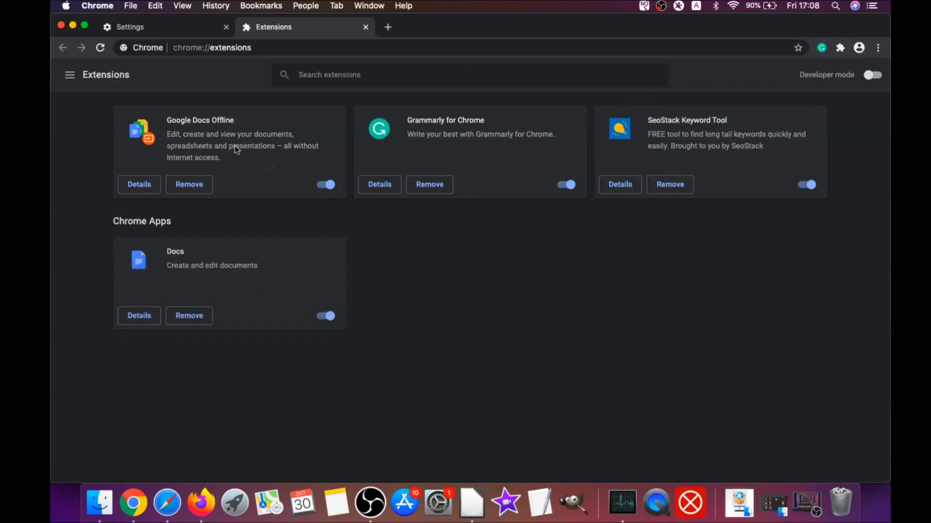
pyautogui.click(72, 25)
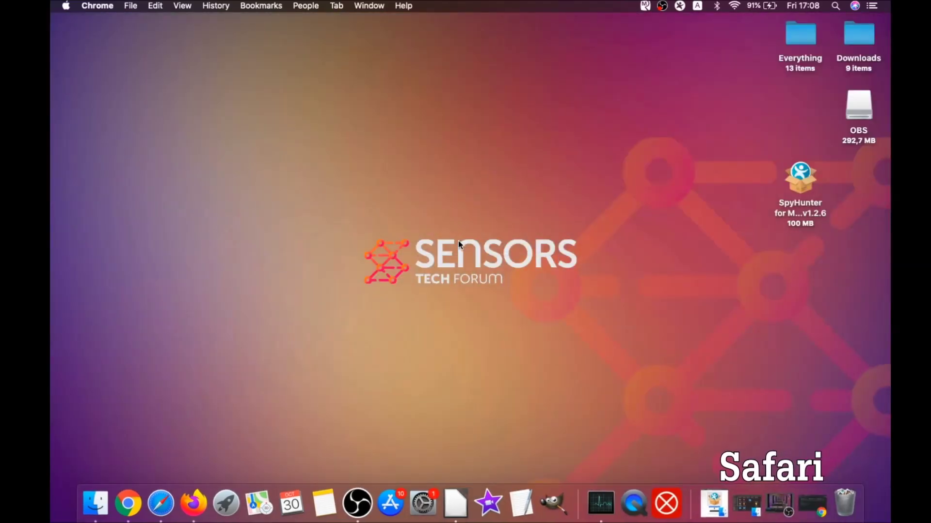
pyautogui.click(160, 503)
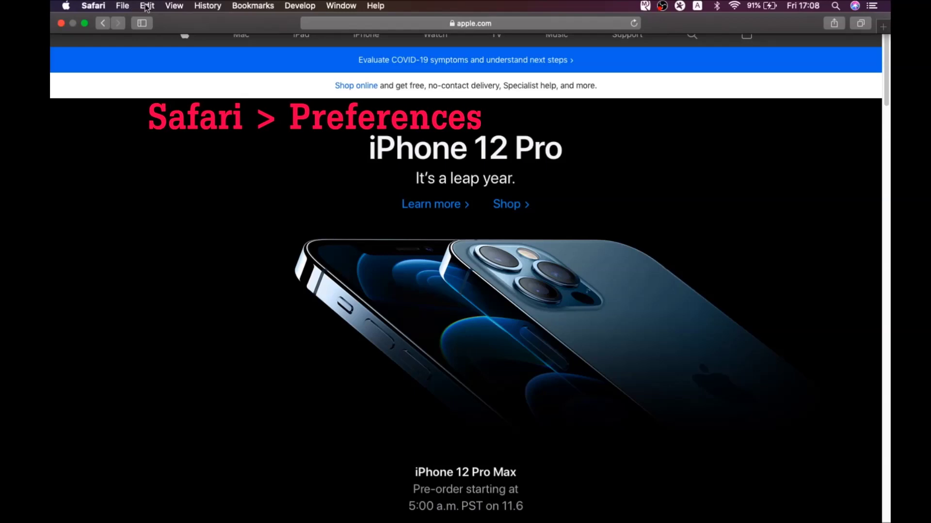
pyautogui.click(92, 6)
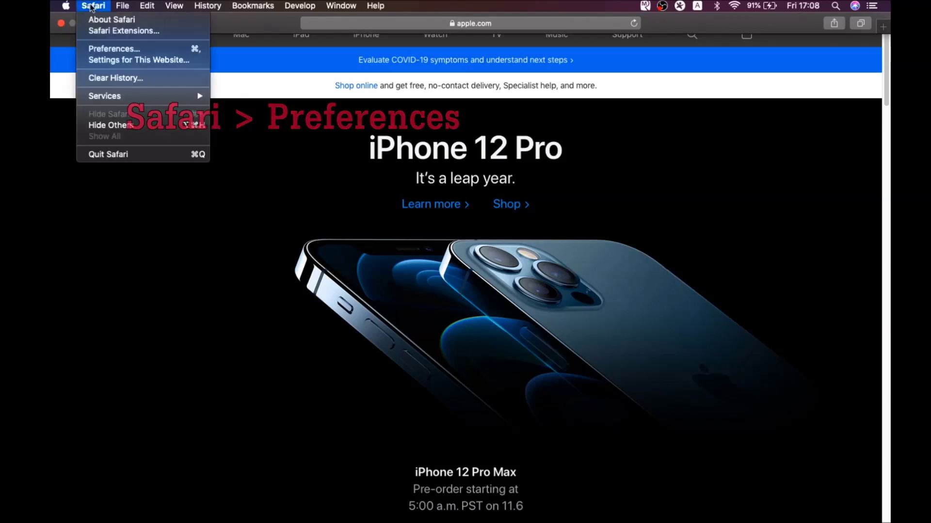
pyautogui.click(117, 51)
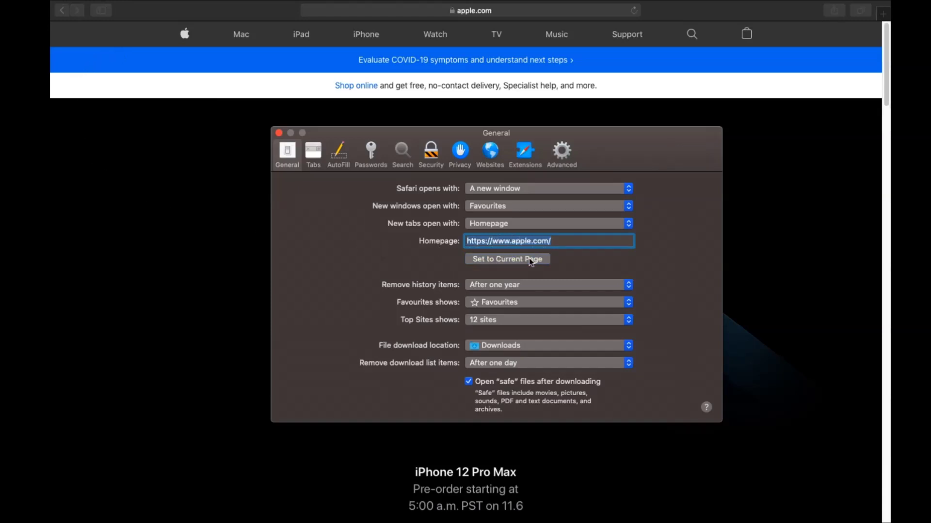
pyautogui.click(552, 241)
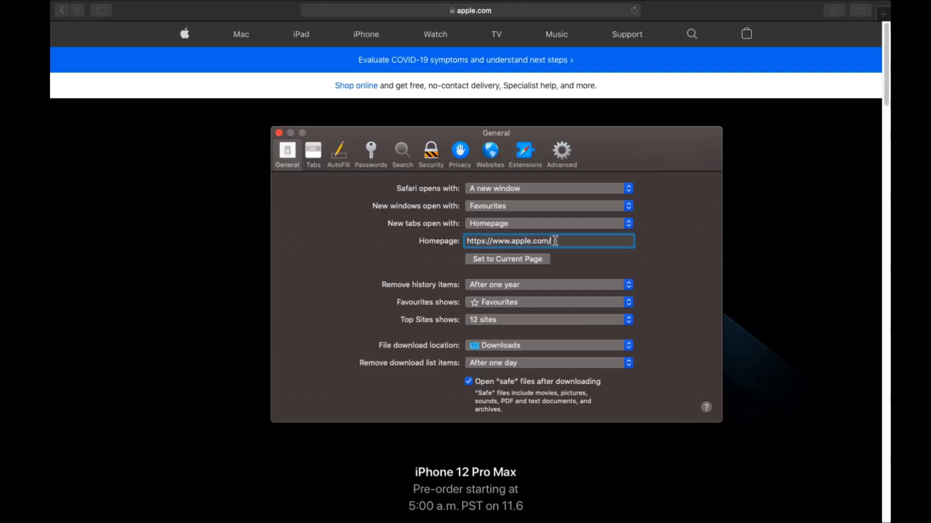
# Set Safari's default search engine to Google instead of Yahoo
pyautogui.click(403, 151)
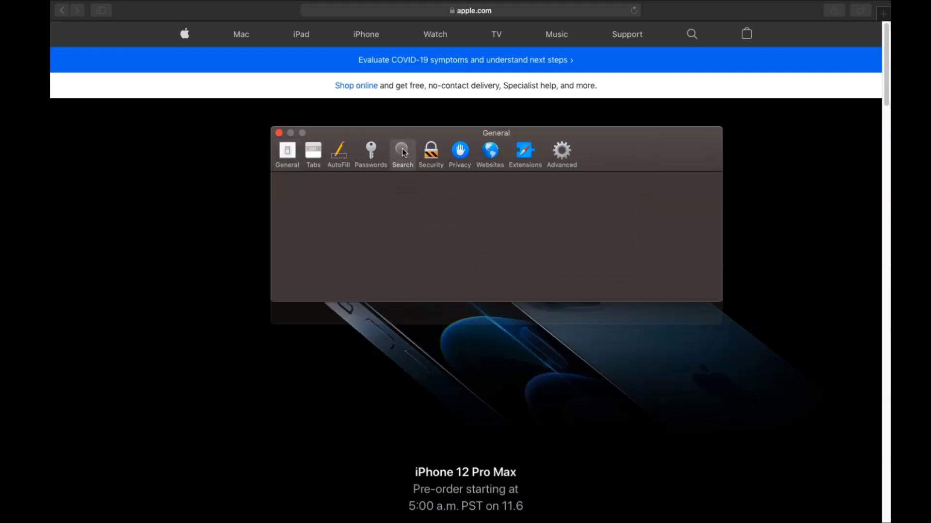
pyautogui.click(447, 188)
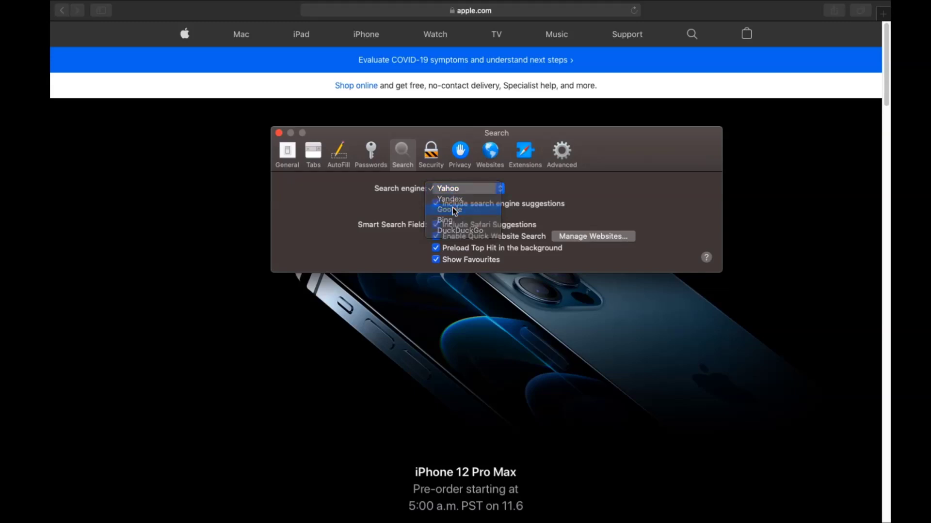
pyautogui.click(454, 212)
# Uninstall the Porn Block Plus extension and reveal its app in Finder
pyautogui.click(518, 164)
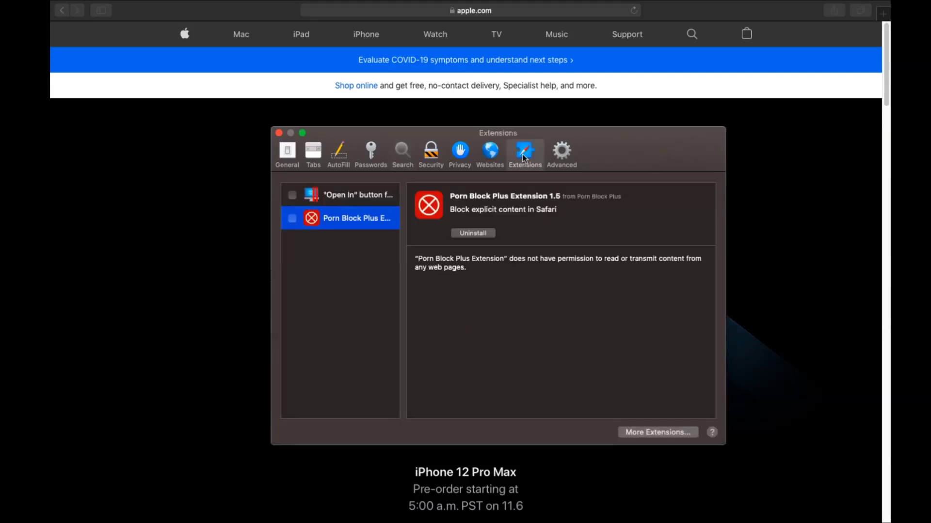
pyautogui.click(469, 234)
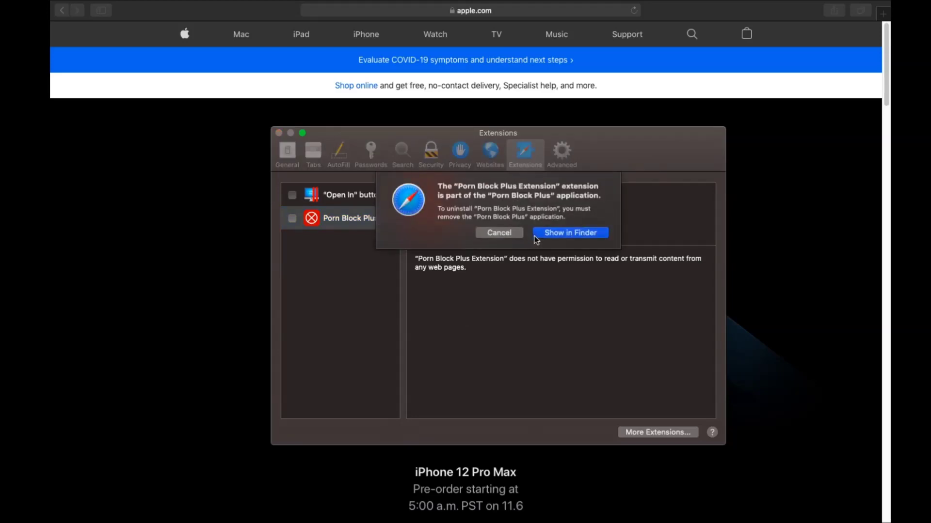
pyautogui.click(537, 235)
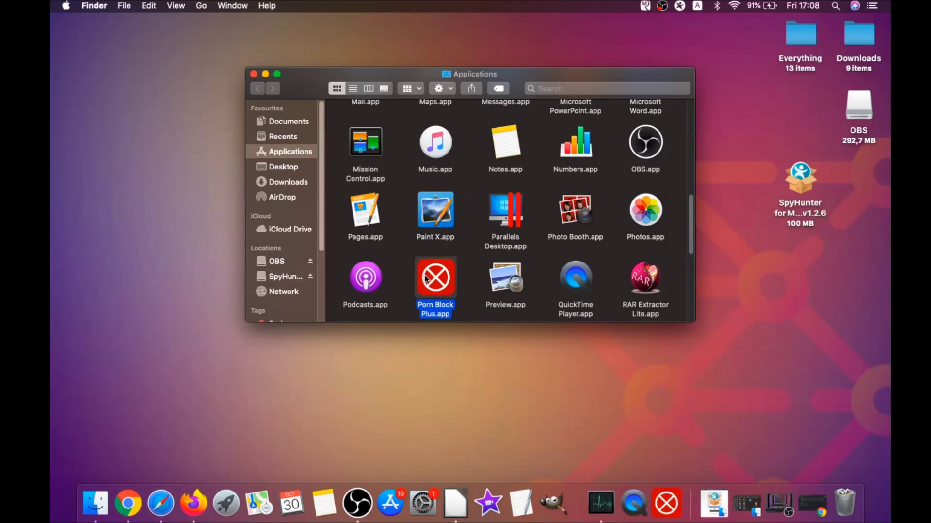
# Drag Porn Block Plus.app to the Bin and approve with the account password
pyautogui.moveTo(425, 278); pyautogui.dragTo(845, 498)
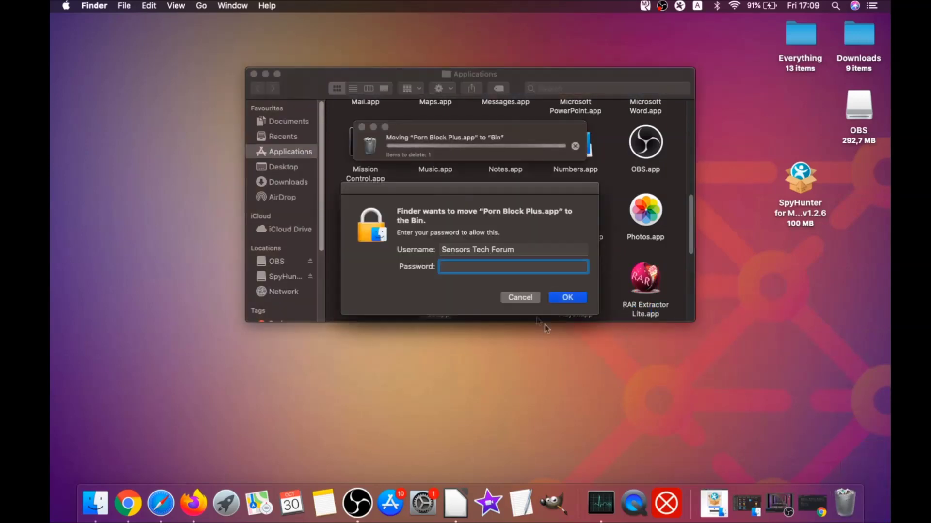
pyautogui.write('****')
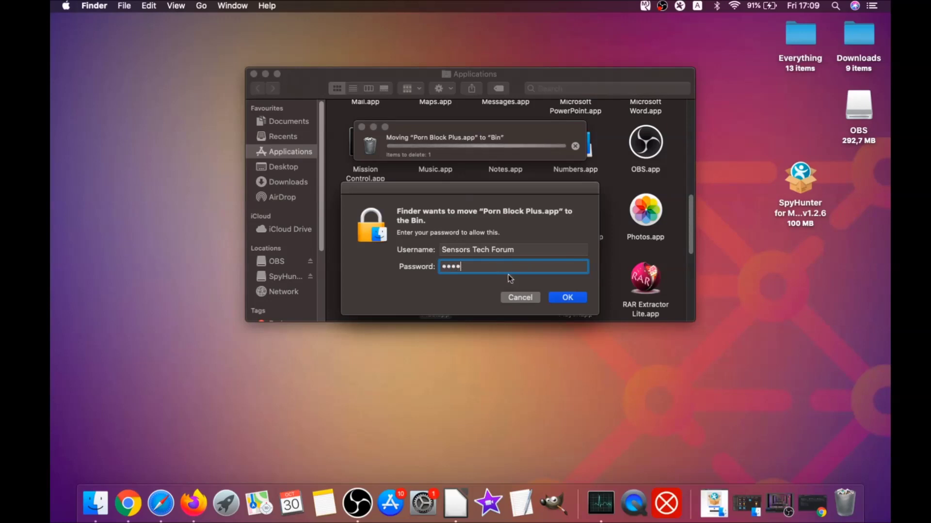
pyautogui.write('****')
pyautogui.click(562, 298)
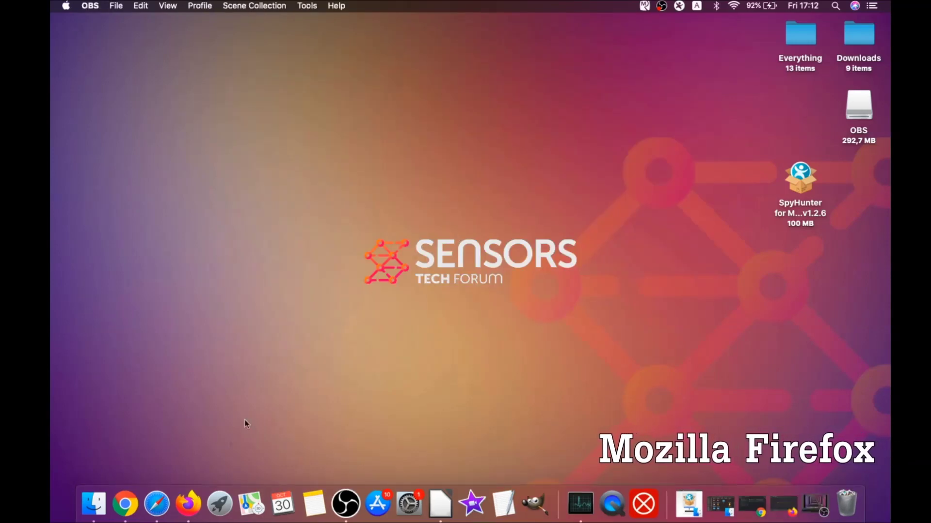
# Launch Firefox and open its Add-ons manager
pyautogui.click(189, 505)
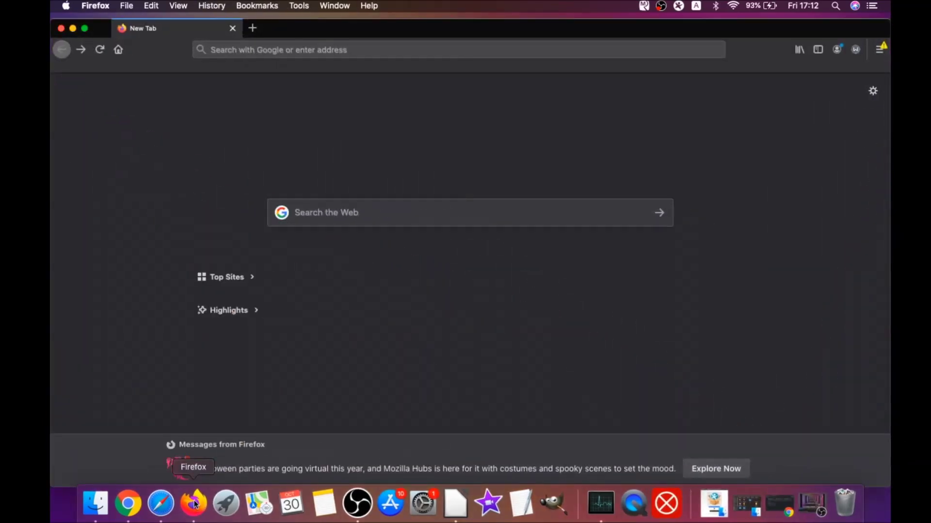
pyautogui.click(878, 50)
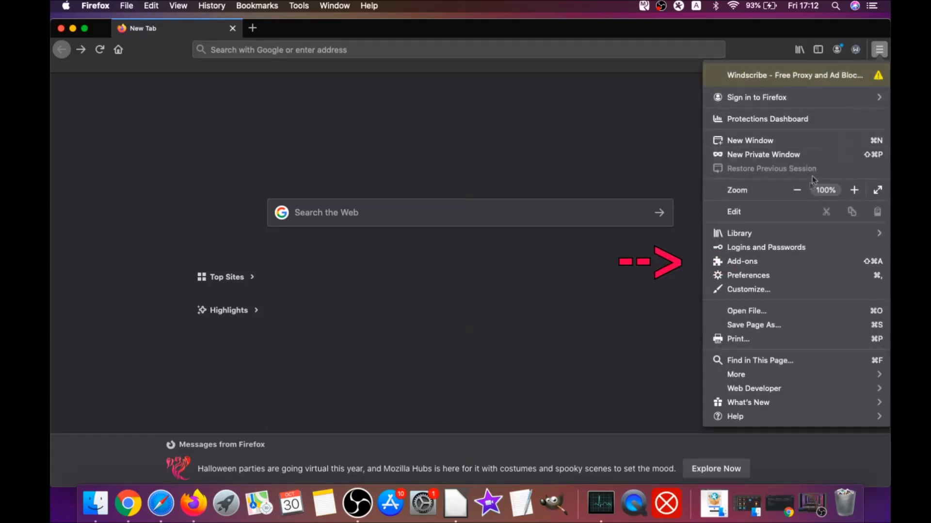
pyautogui.click(767, 262)
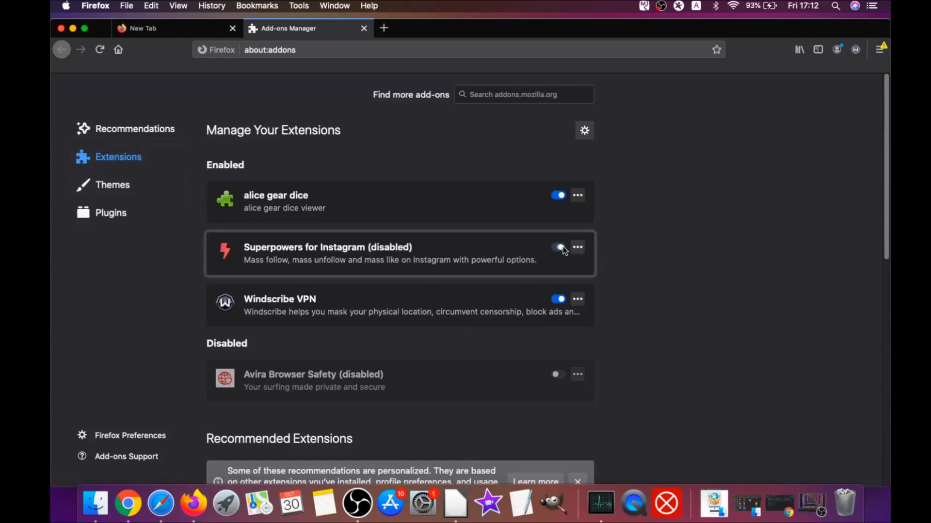
# Remove the alice gear dice and Superpowers for Instagram extensions, confirming each
pyautogui.click(561, 196)
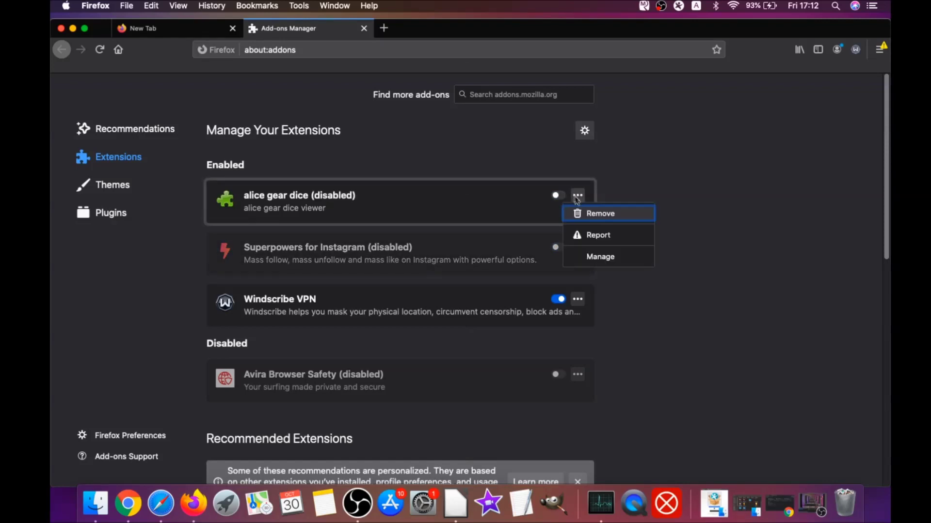
pyautogui.click(591, 214)
pyautogui.click(527, 139)
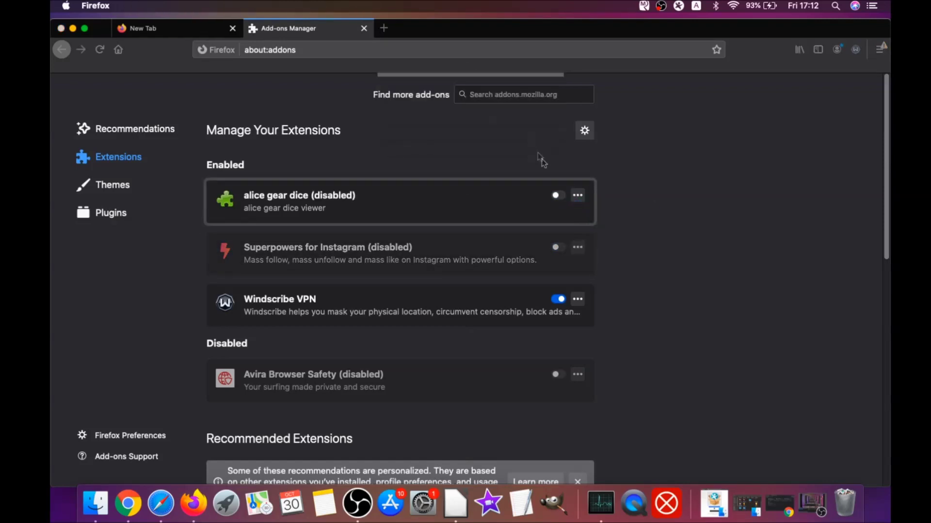
pyautogui.click(577, 234)
pyautogui.click(588, 252)
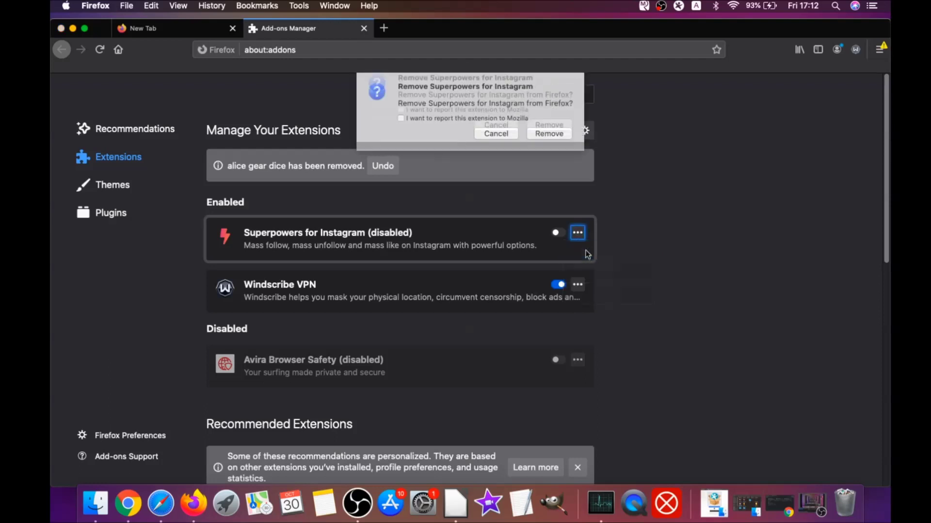
pyautogui.click(555, 133)
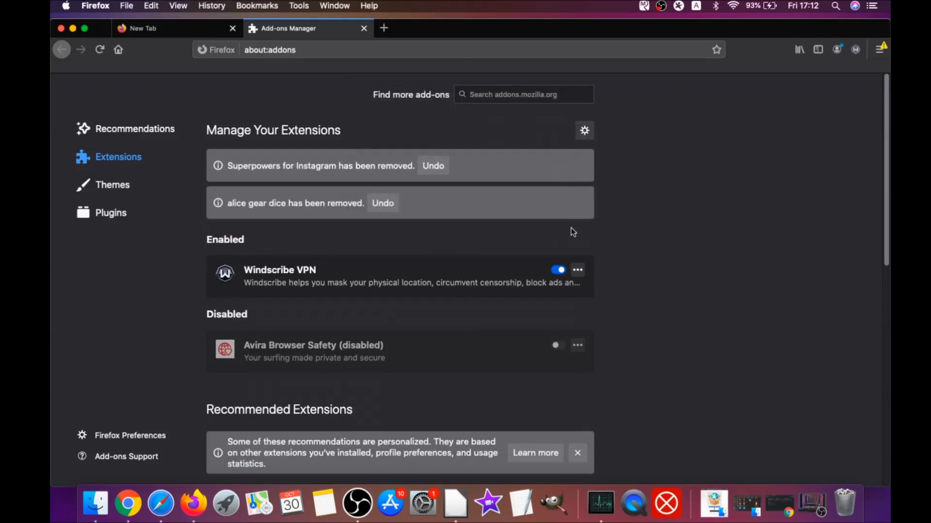
# Go to Firefox's about:support troubleshooting page
pyautogui.click(281, 52)
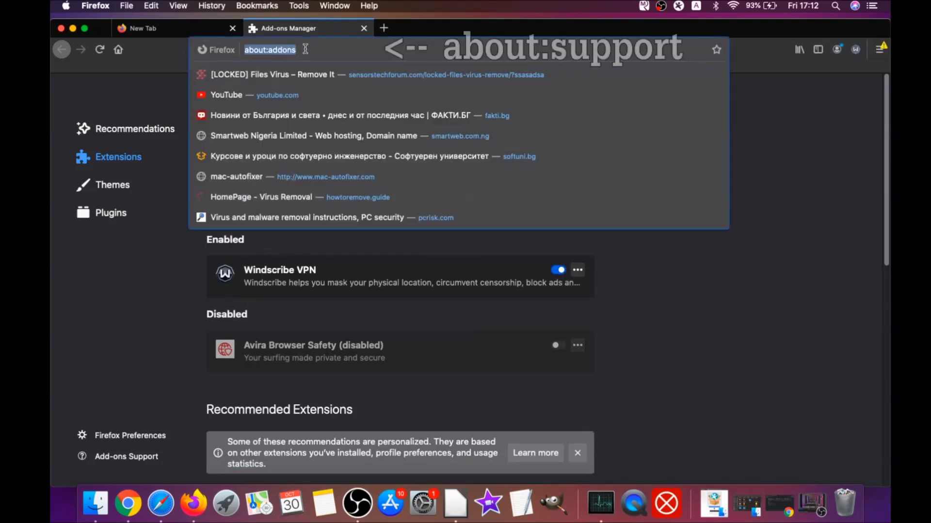
pyautogui.write('a')
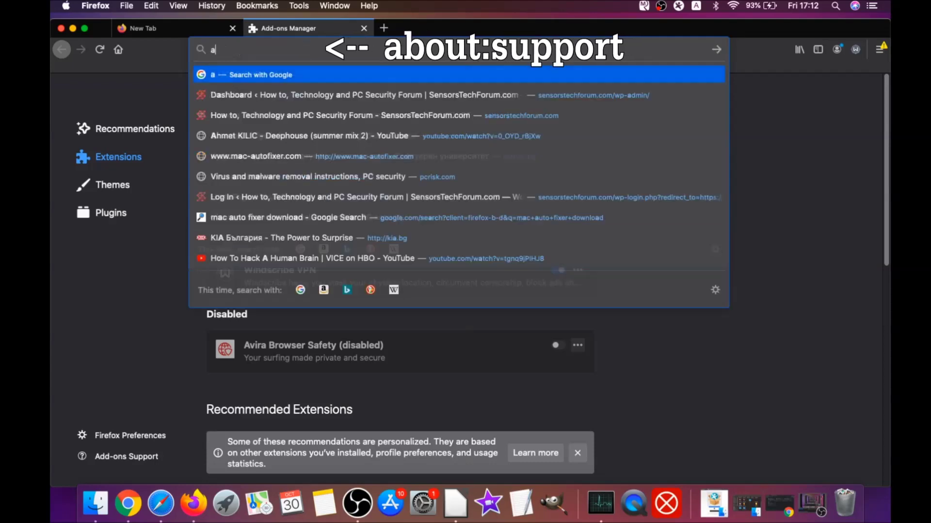
pyautogui.write('bout:sup')
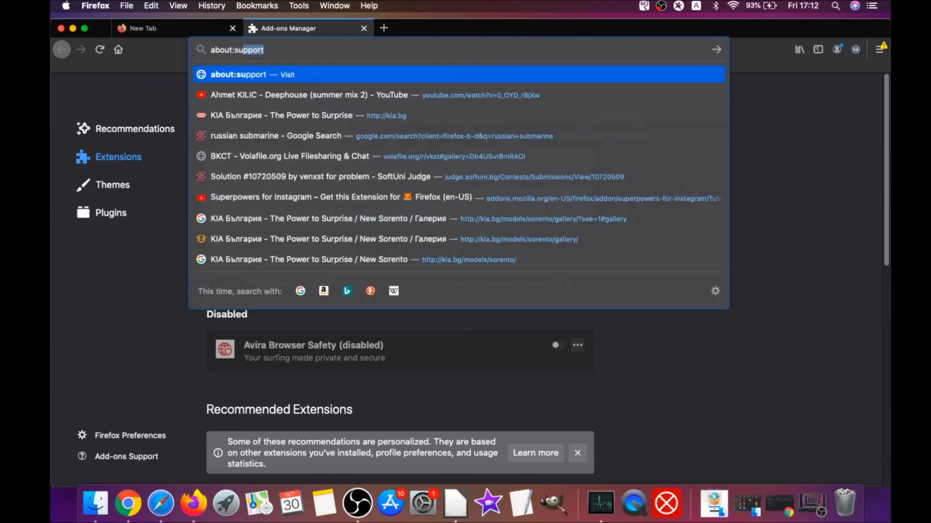
pyautogui.write('port')
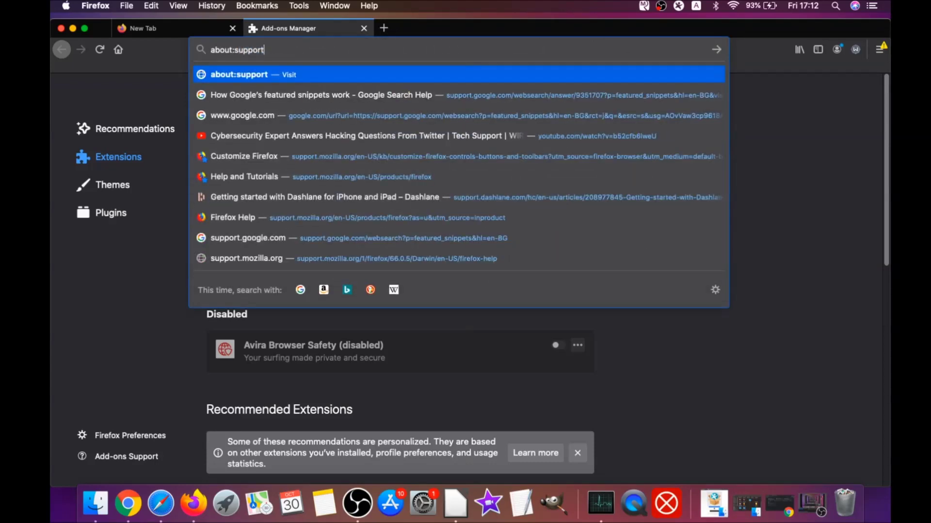
pyautogui.press('Return')
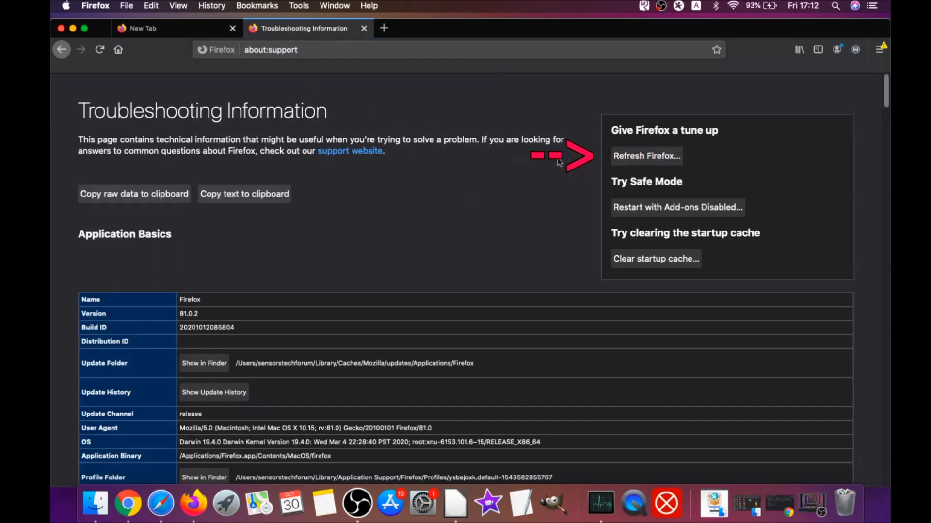
# Refresh Firefox to defaults and check the what's-new page after restart
pyautogui.click(645, 163)
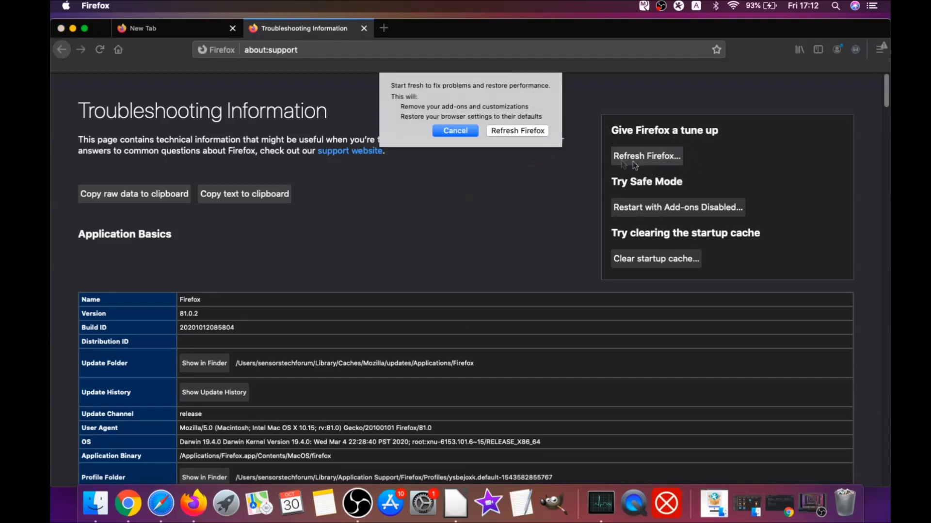
pyautogui.click(517, 132)
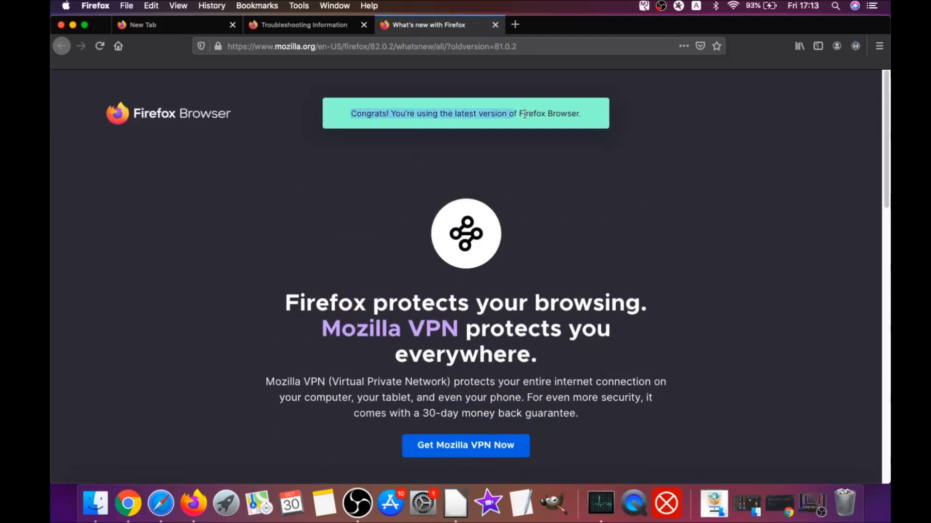
pyautogui.moveTo(360, 112); pyautogui.dragTo(578, 112)
pyautogui.scroll(-4, 454, 242)
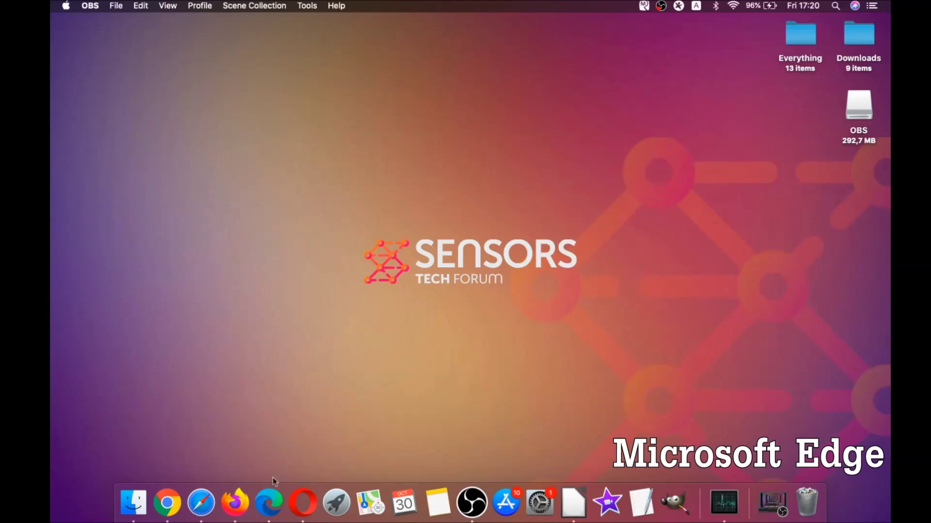
# Clear Edge's All Time browsing data including autofill at edge://settings/clearBrowserData, then close Edge
pyautogui.click(269, 502)
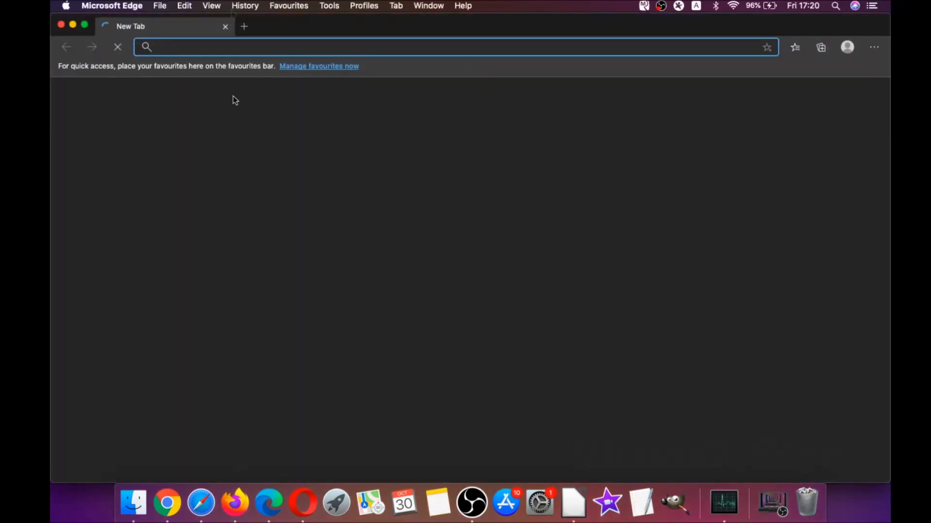
pyautogui.write('e')
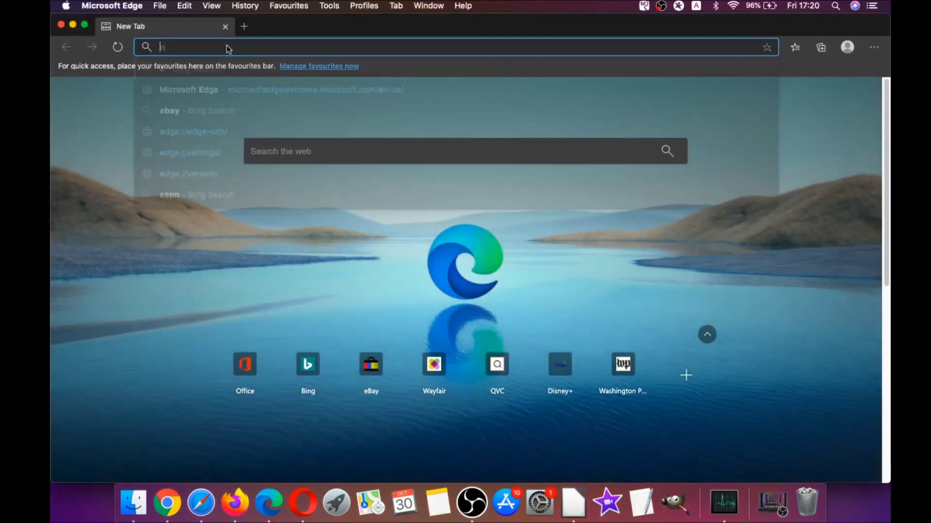
pyautogui.write('dge://')
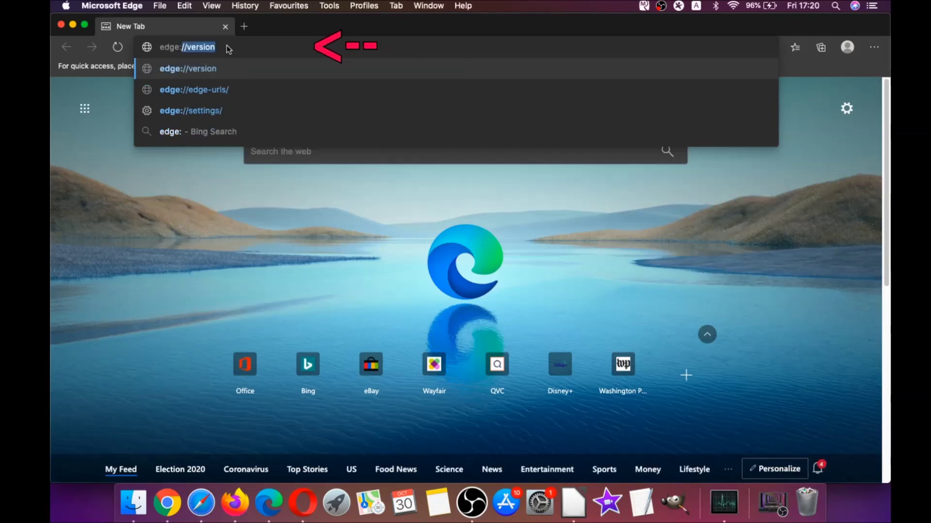
pyautogui.write('setting')
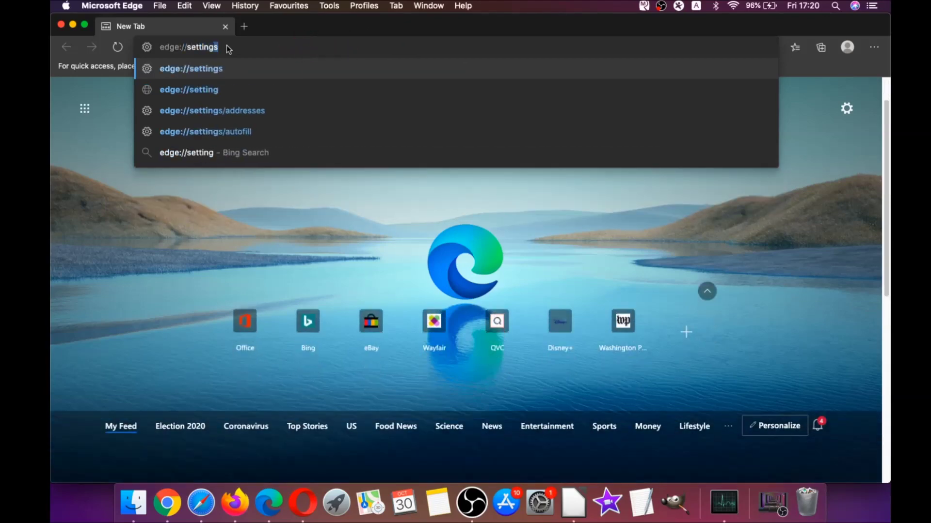
pyautogui.write('s/clearBrowserData')
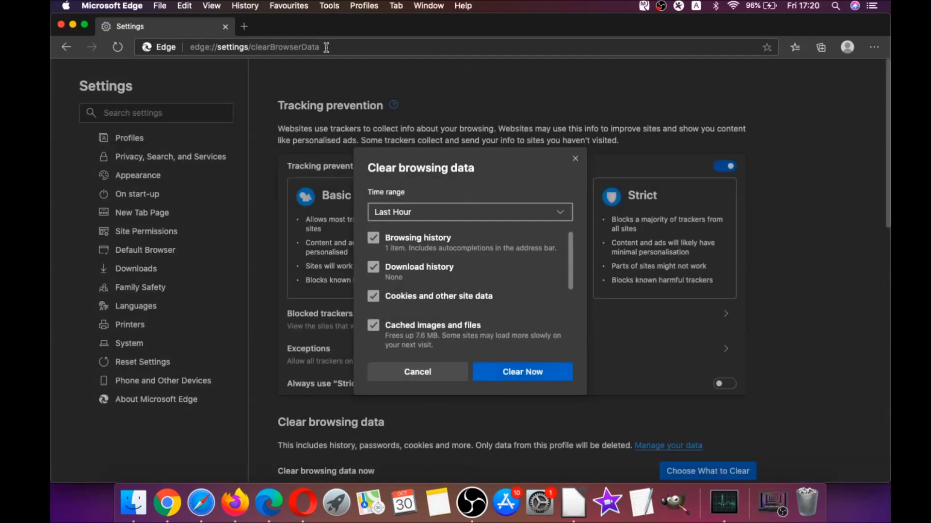
pyautogui.click(435, 215)
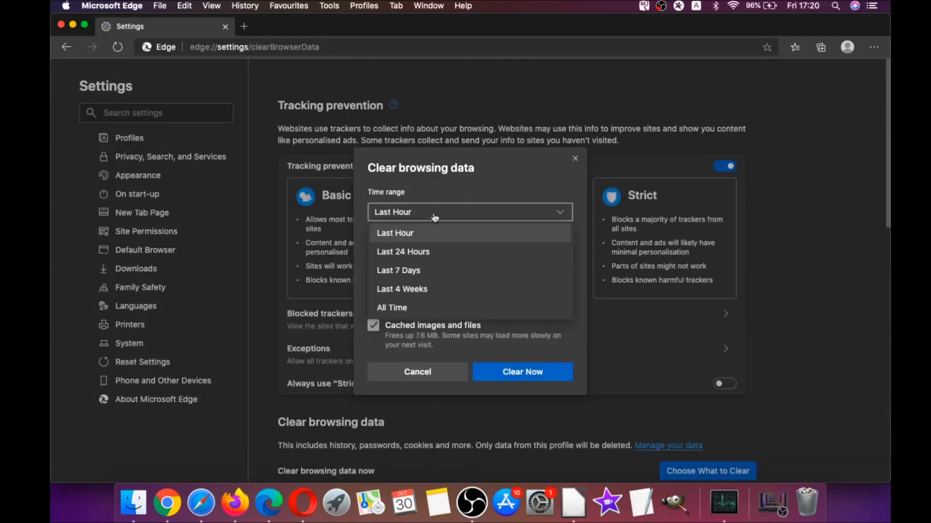
pyautogui.click(400, 308)
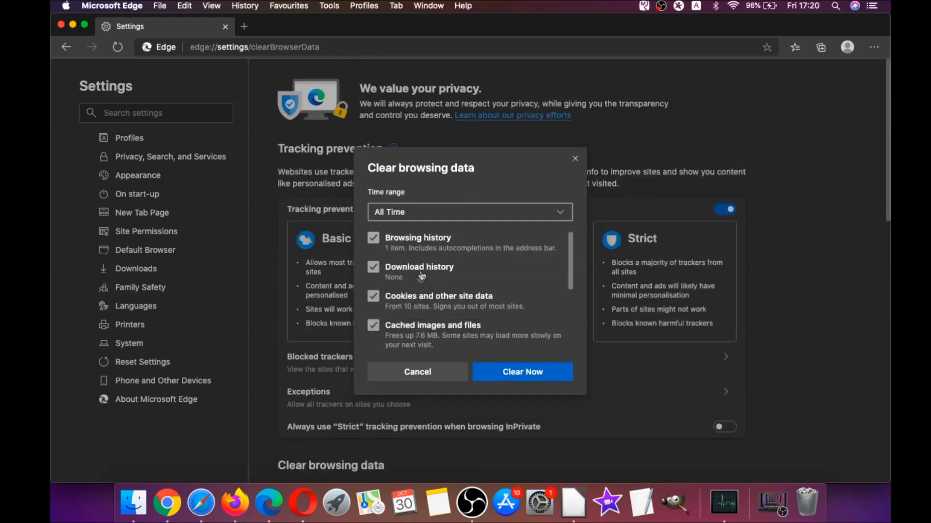
pyautogui.scroll(-2, 423, 271)
pyautogui.scroll(-3, 432, 262)
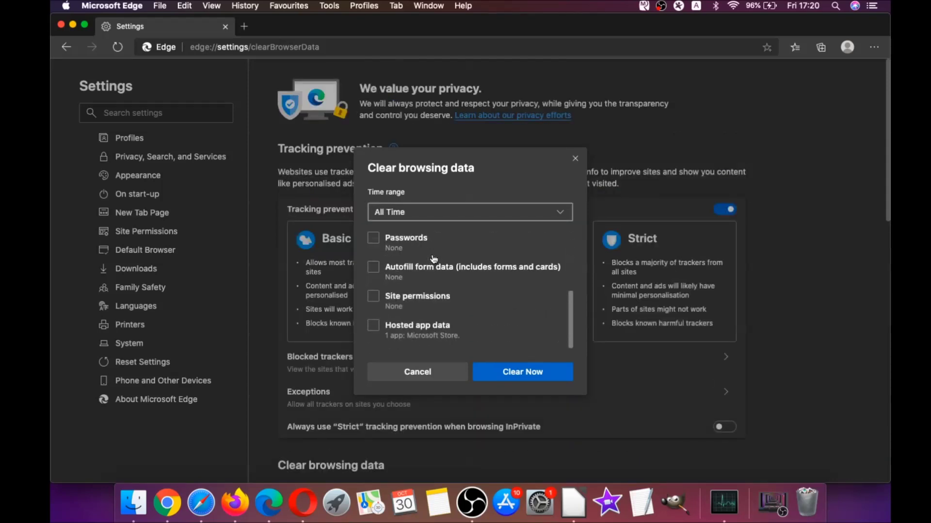
pyautogui.click(373, 267)
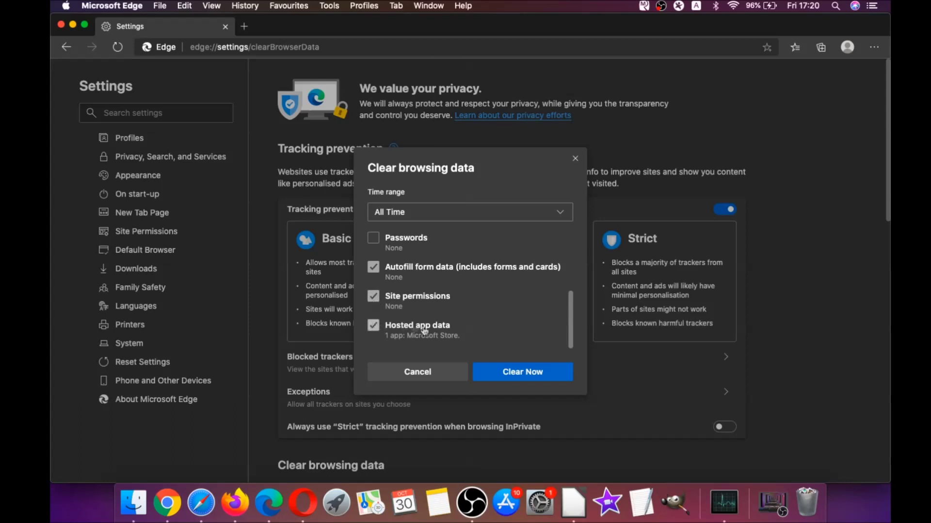
pyautogui.click(503, 370)
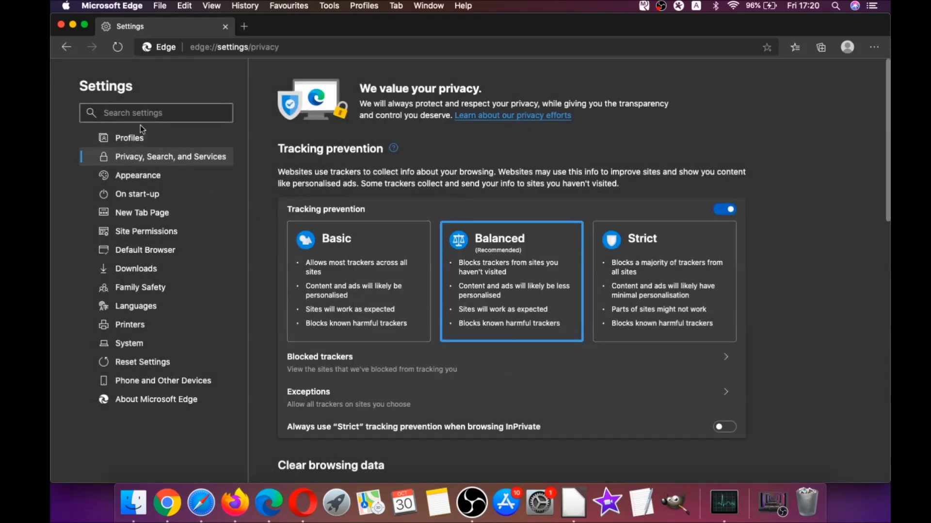
pyautogui.click(62, 26)
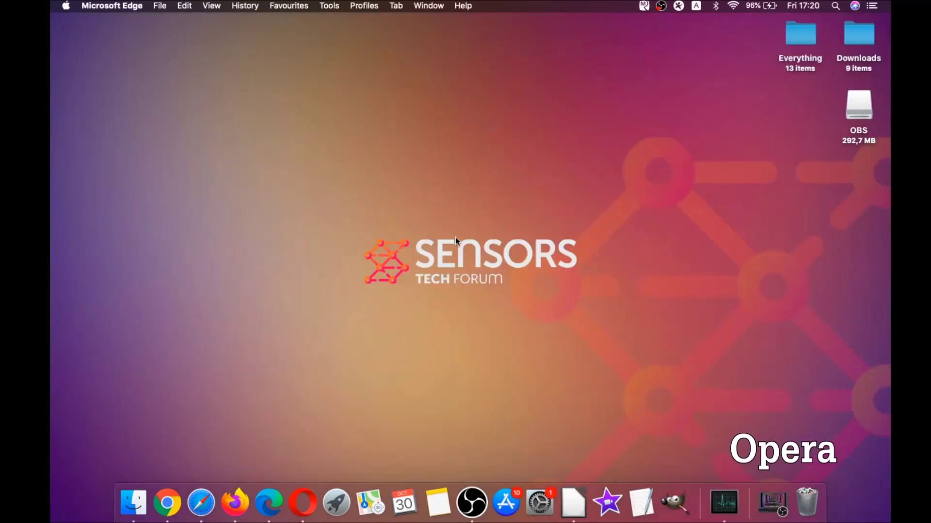
# Launch Opera full screen and go to opera://settings/clearBrowserData
pyautogui.click(309, 493)
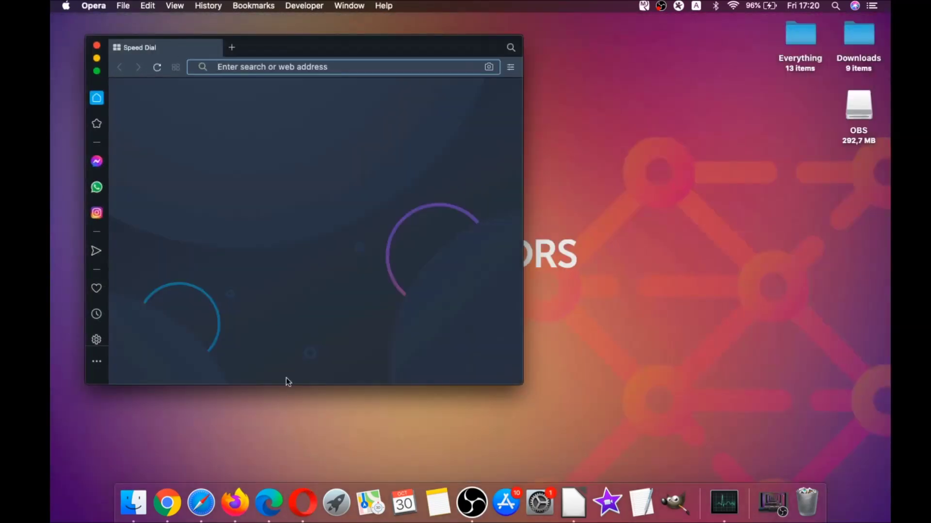
pyautogui.click(97, 71)
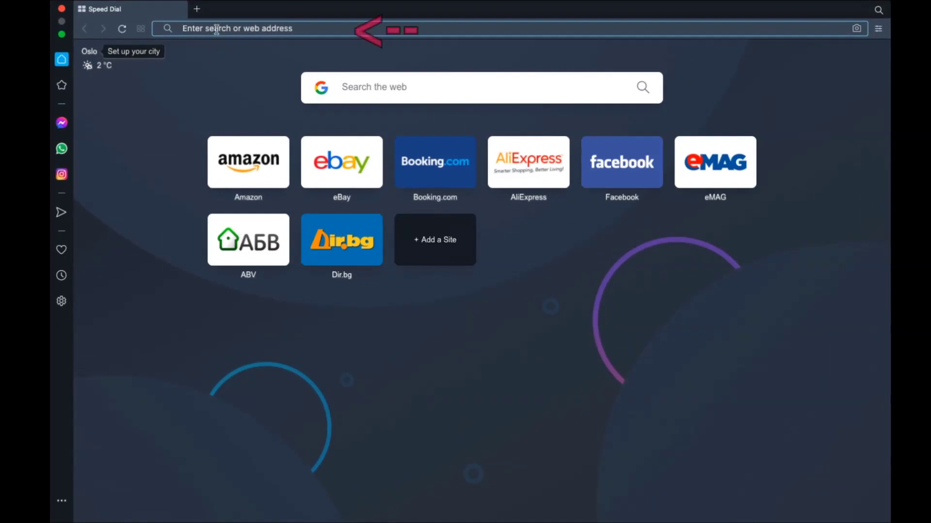
pyautogui.write('opera:')
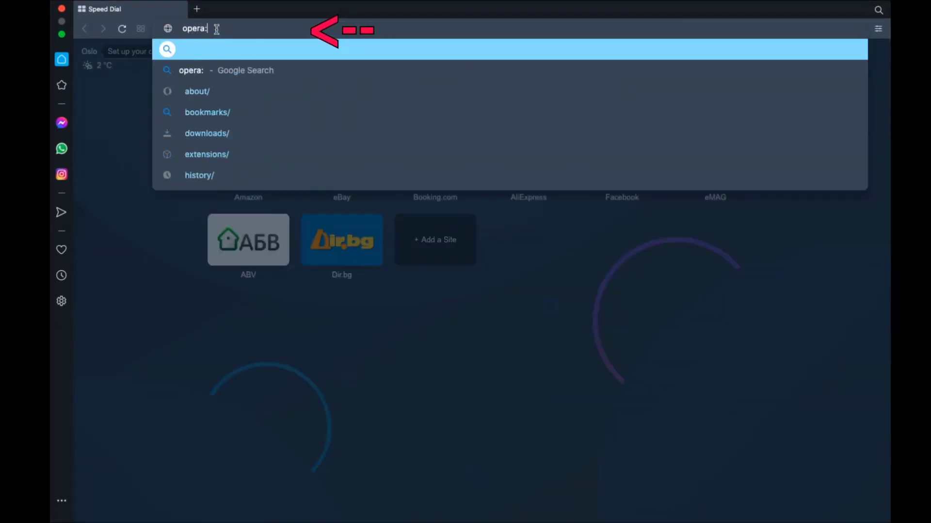
pyautogui.write('//setting')
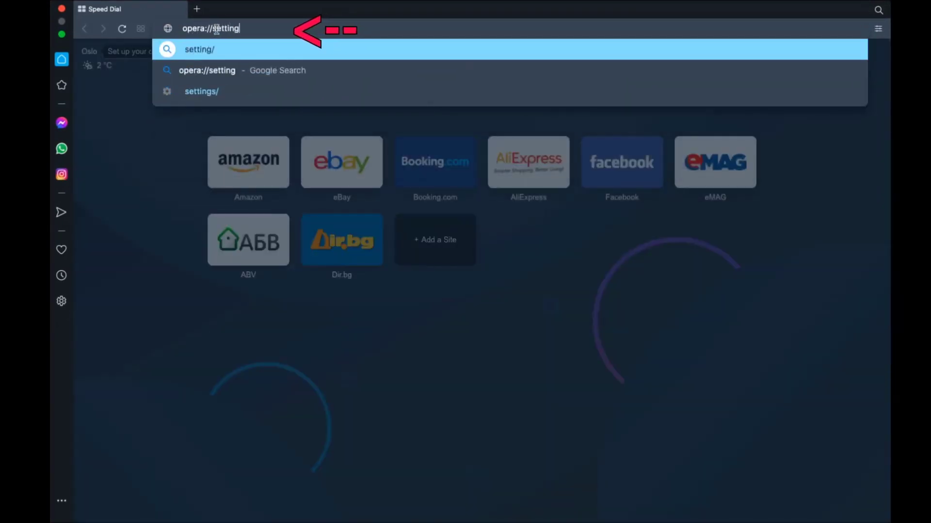
pyautogui.write('s/clearBrowserData')
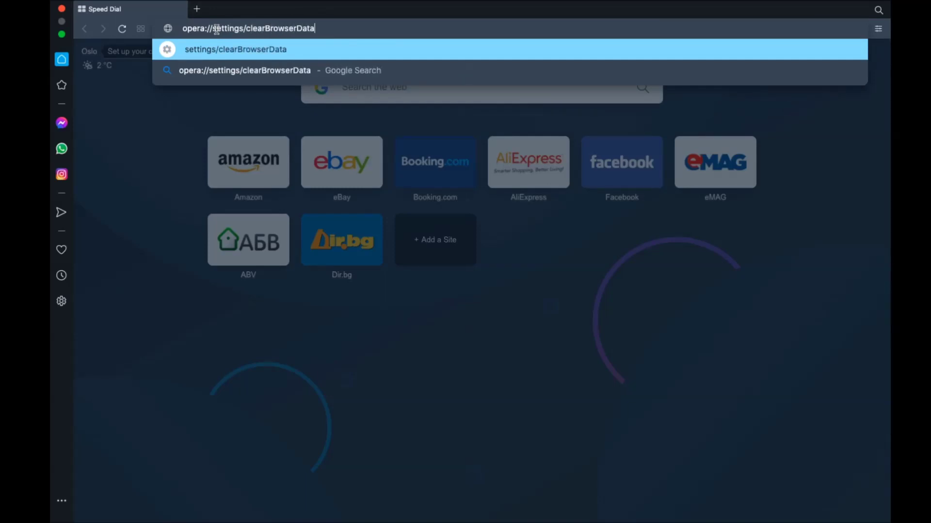
pyautogui.press('Return')
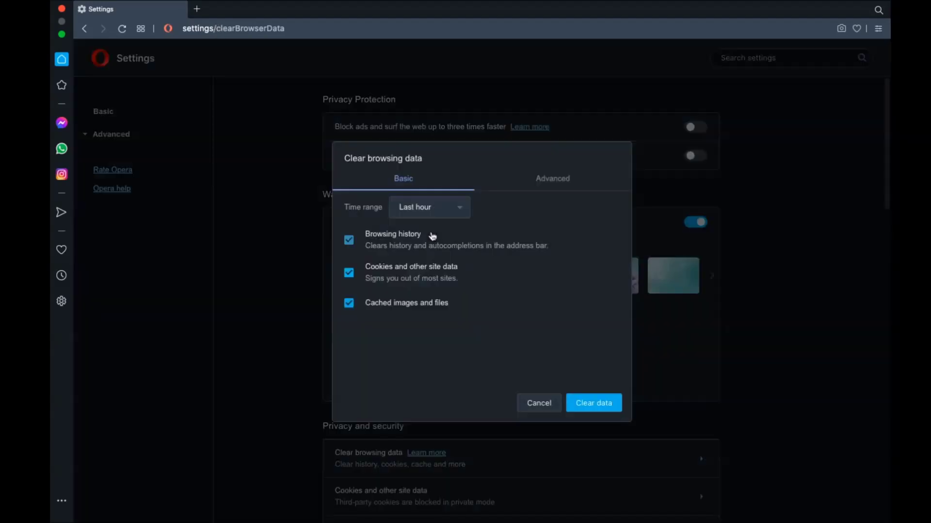
# Clear all-time browsing data on the Advanced tab, then close Opera
pyautogui.click(443, 212)
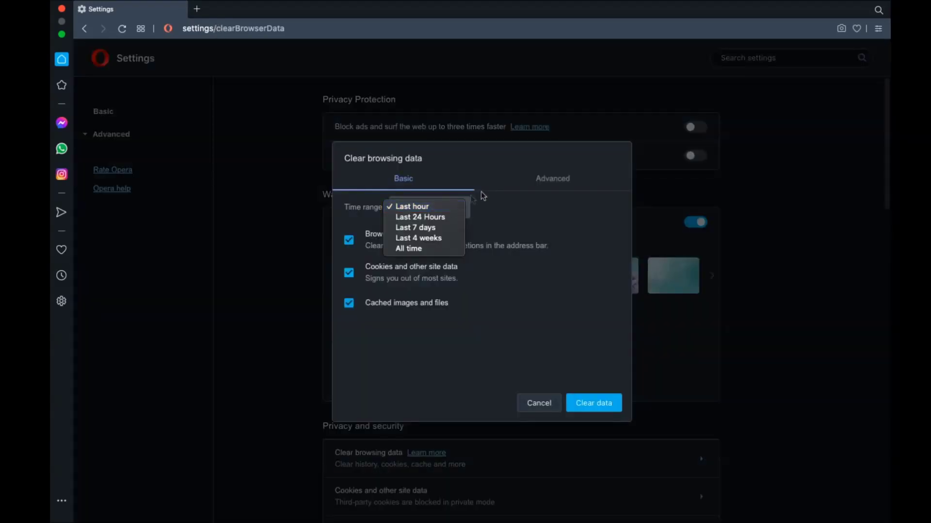
pyautogui.click(525, 184)
pyautogui.click(546, 181)
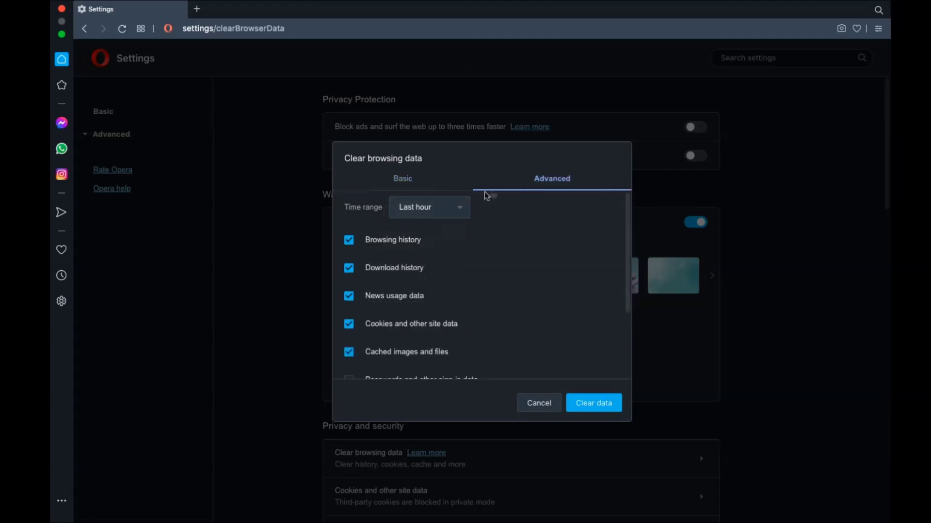
pyautogui.click(427, 208)
pyautogui.click(429, 248)
pyautogui.scroll(-1, 427, 248)
pyautogui.scroll(-1, 421, 256)
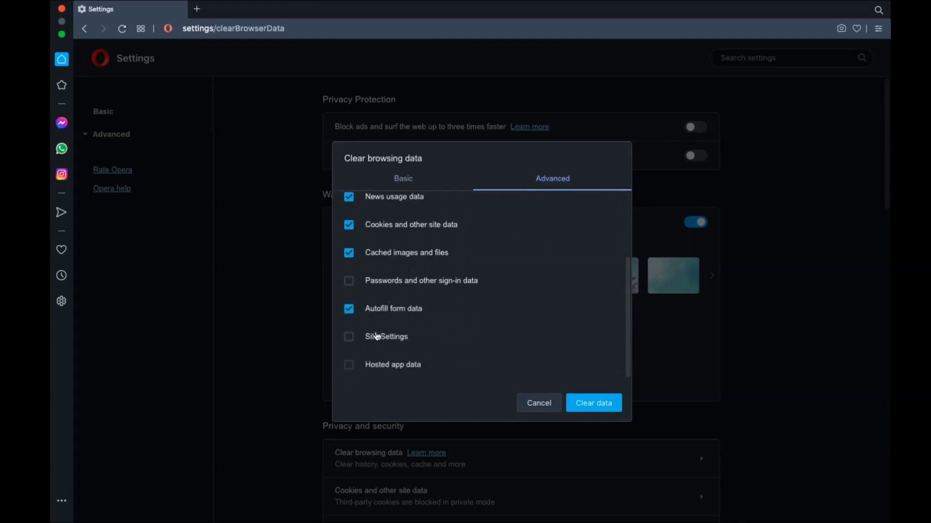
pyautogui.click(591, 404)
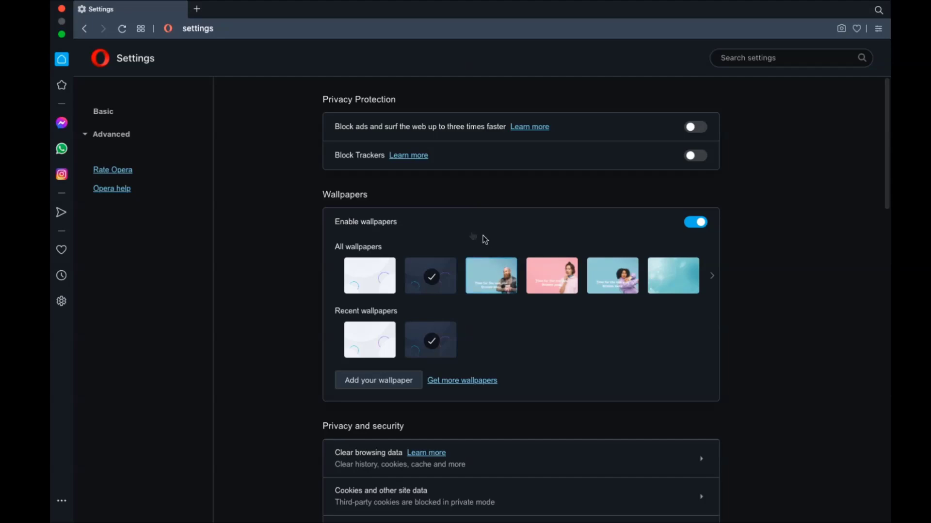
pyautogui.click(61, 9)
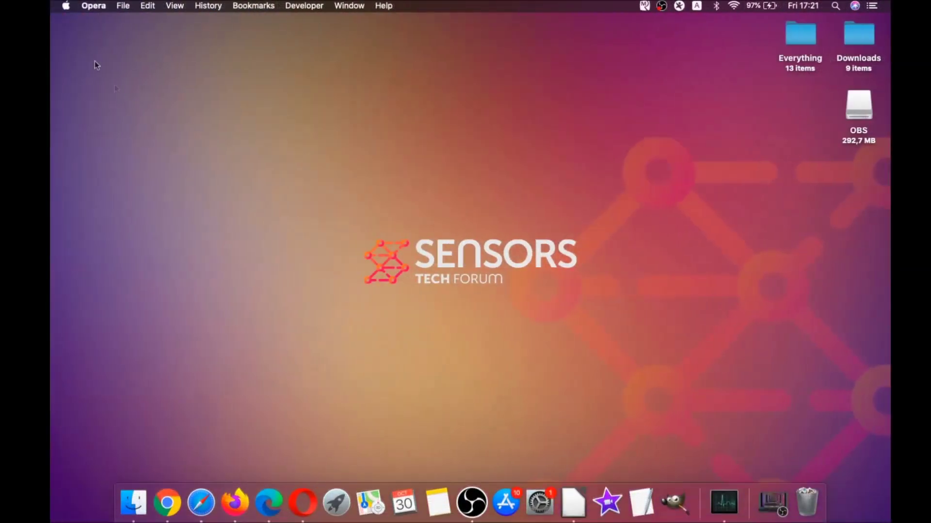